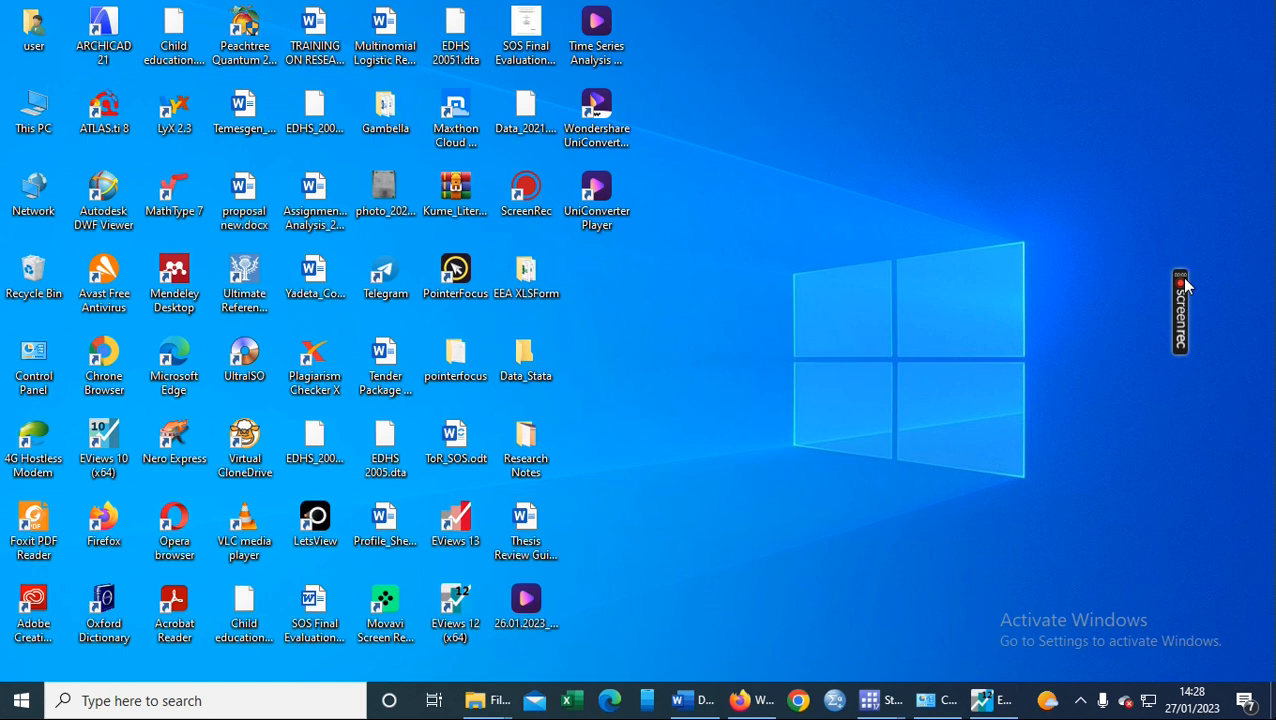
# - Bring up the empty EViews main window from the taskbar icon
pyautogui.moveTo(1184, 290)
pyautogui.click(983, 700)
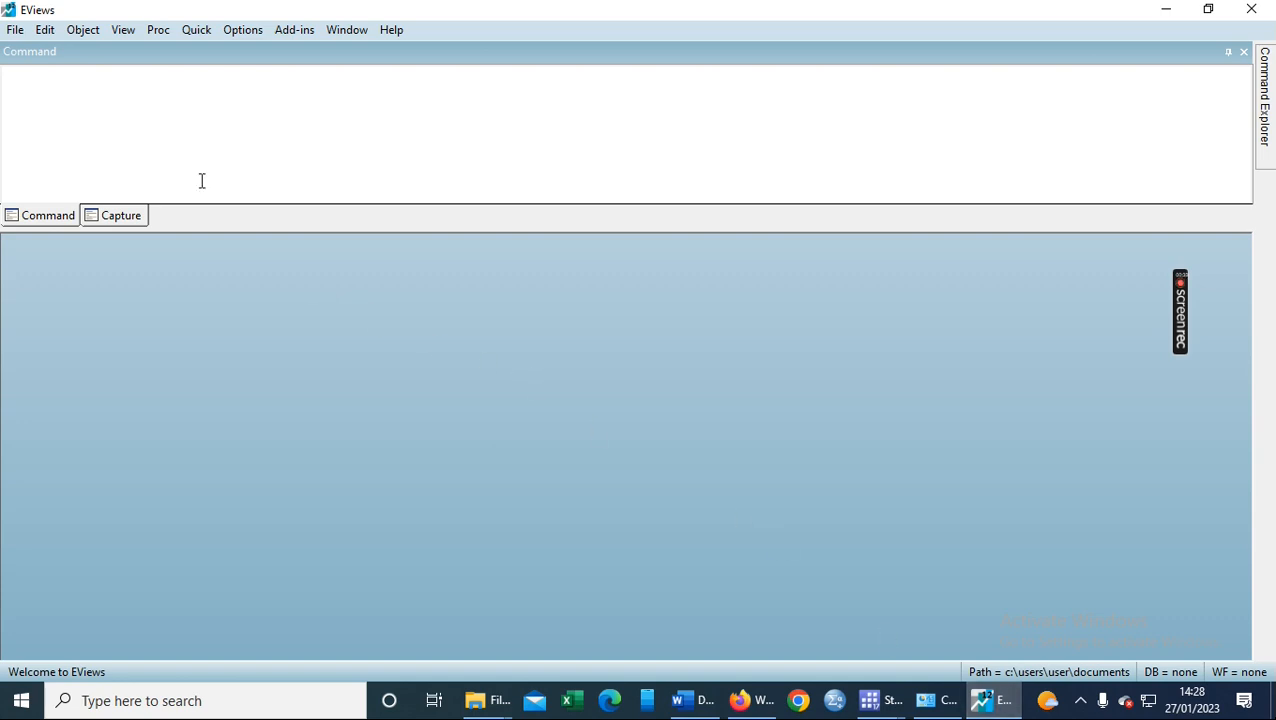
# - Show the File > Open submenu with its file-opening choices
pyautogui.click(15, 33)
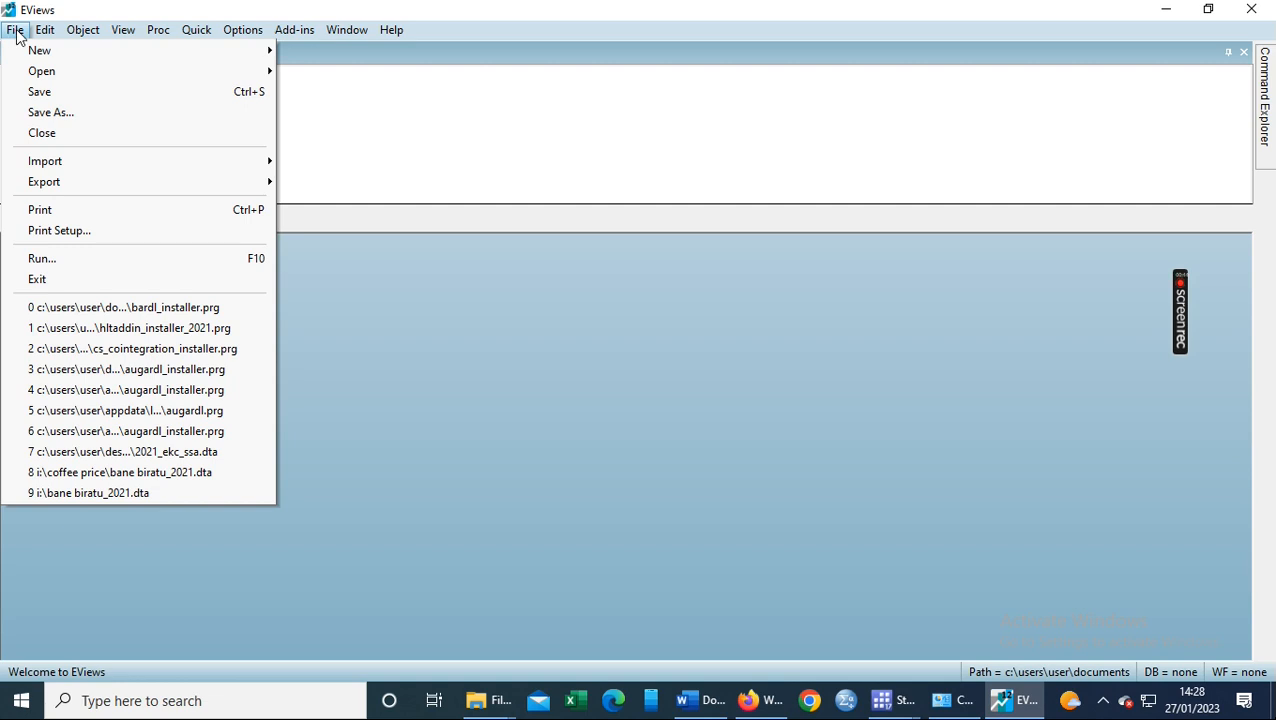
pyautogui.moveTo(58, 78)
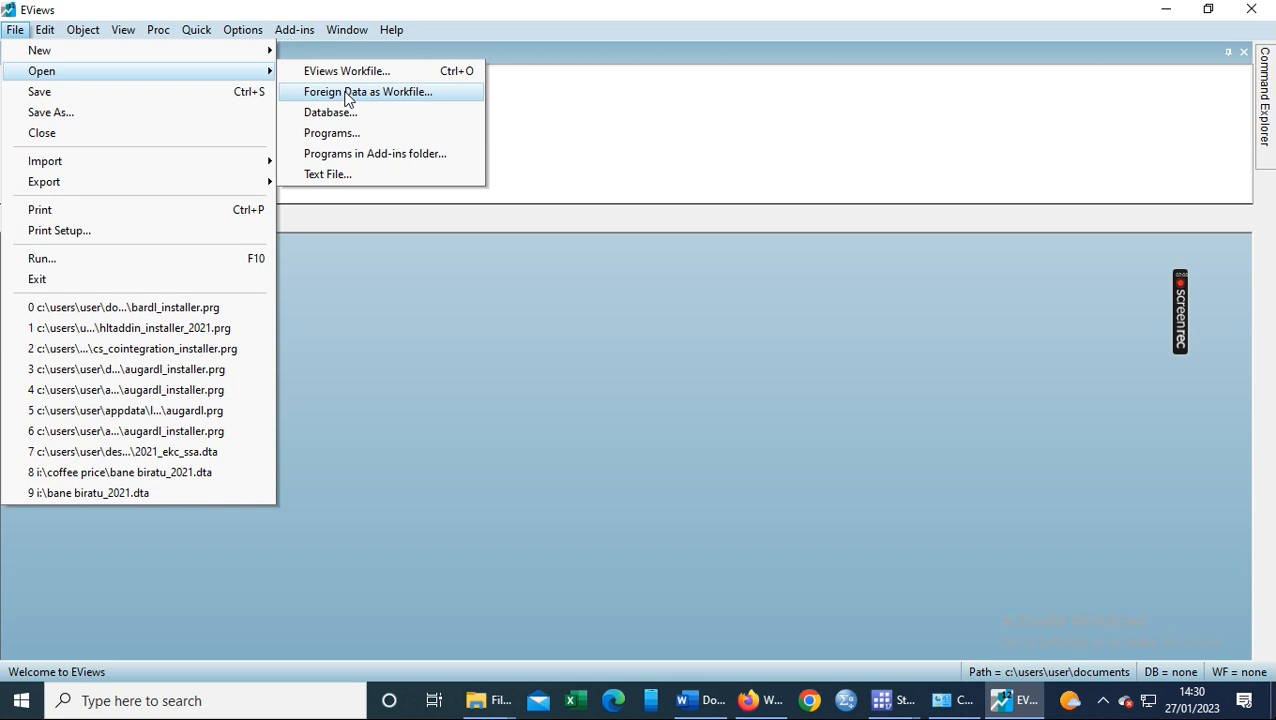
# - Import Desktop\Data_2021.dta as an unlinked workfile, monthly 2009M01–2020M12 with 144 observations
pyautogui.click(347, 92)
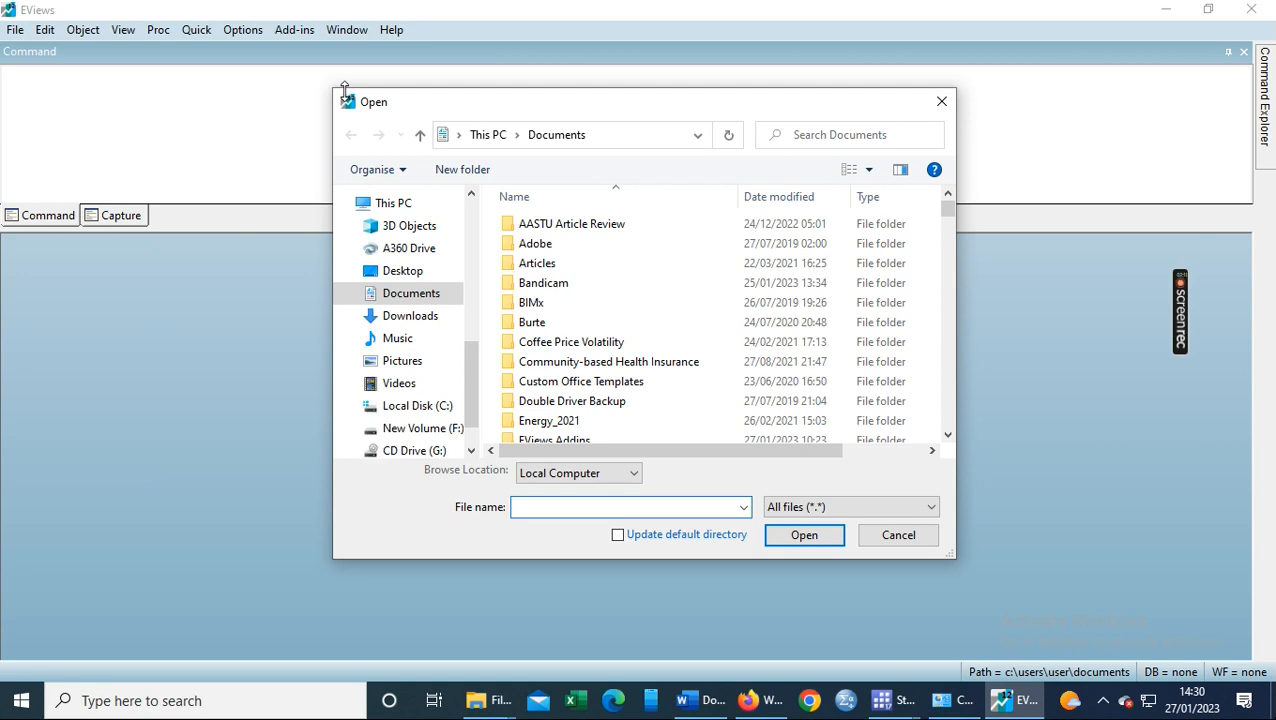
pyautogui.click(418, 278)
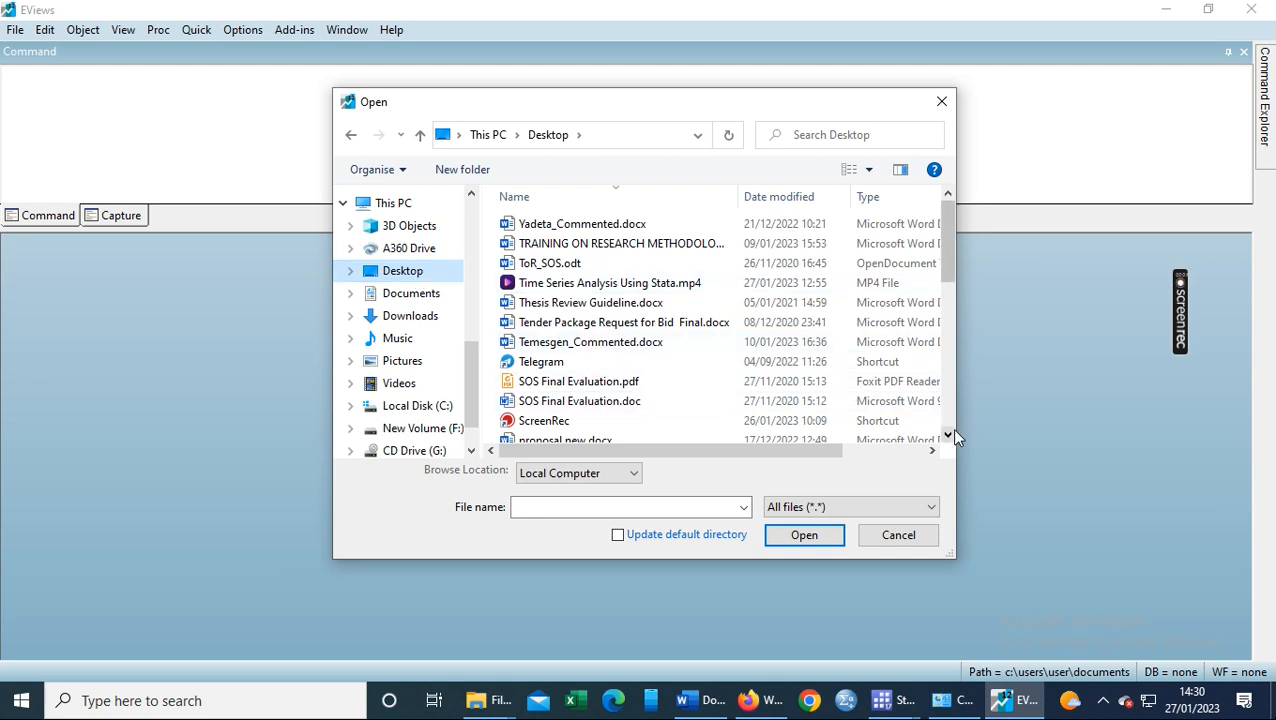
pyautogui.moveTo(949, 441); pyautogui.dragTo(949, 441)
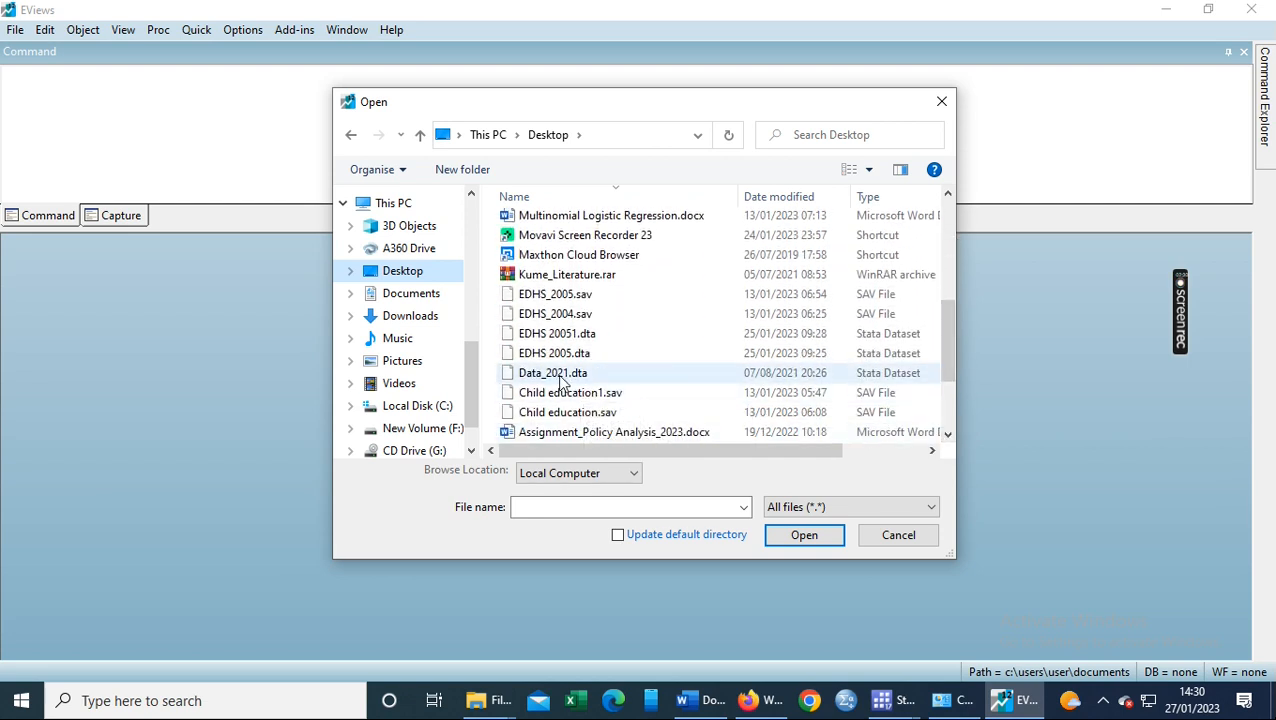
pyautogui.doubleClick(557, 373)
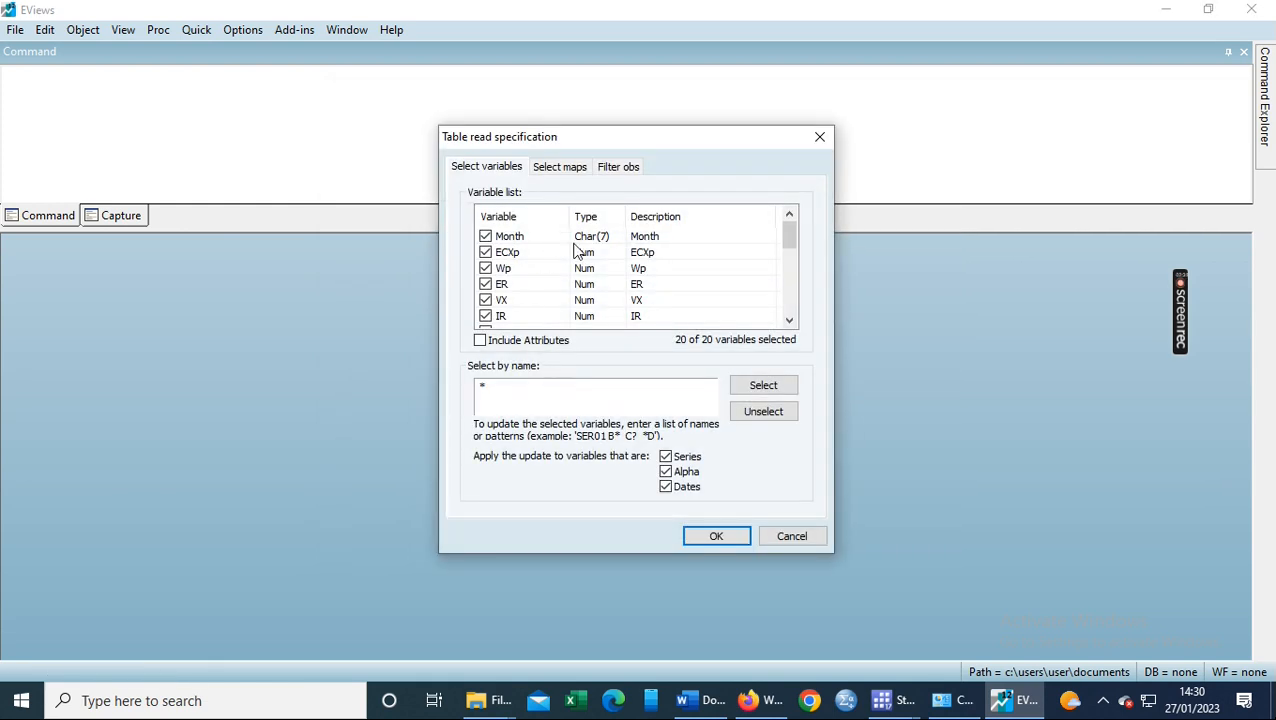
pyautogui.click(720, 537)
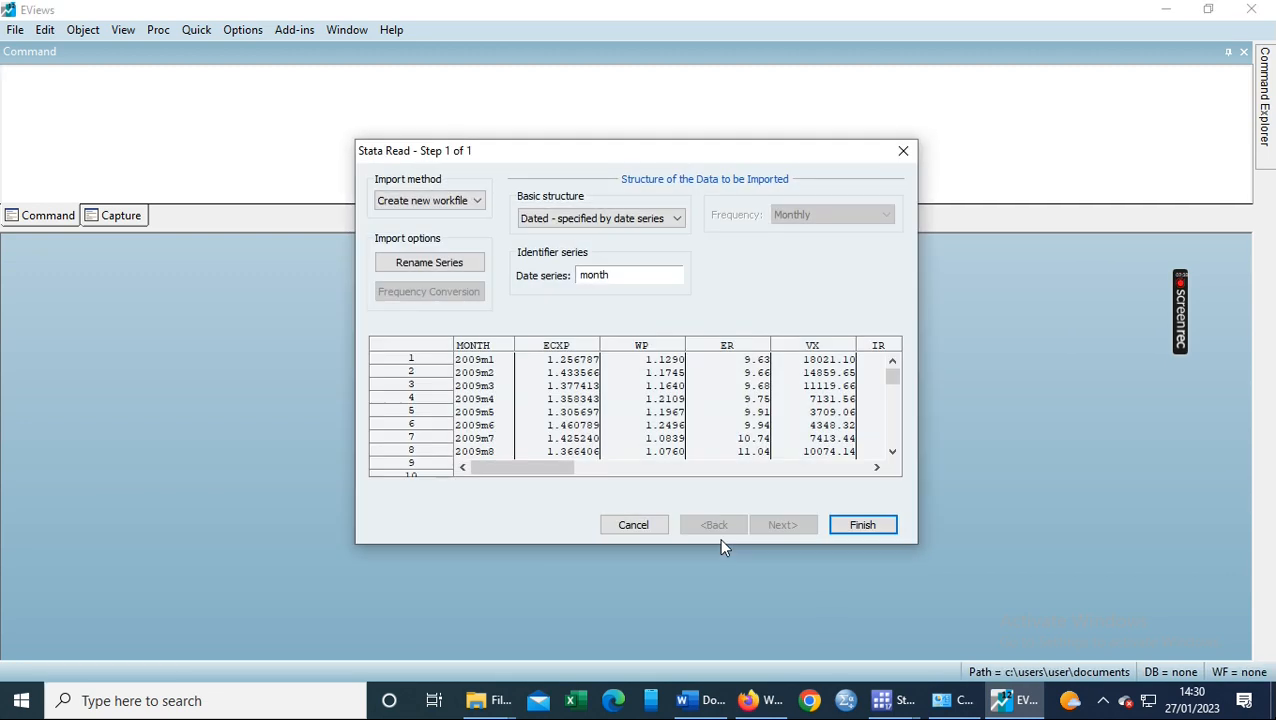
pyautogui.click(864, 526)
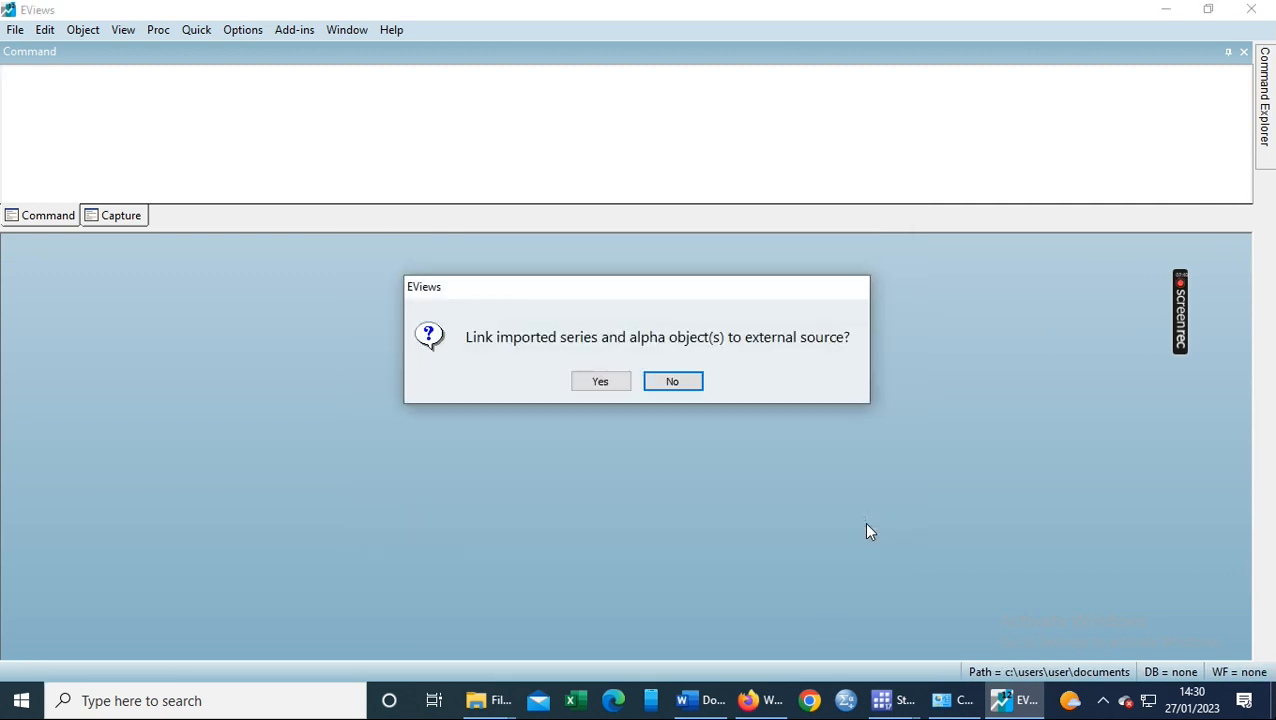
pyautogui.click(670, 383)
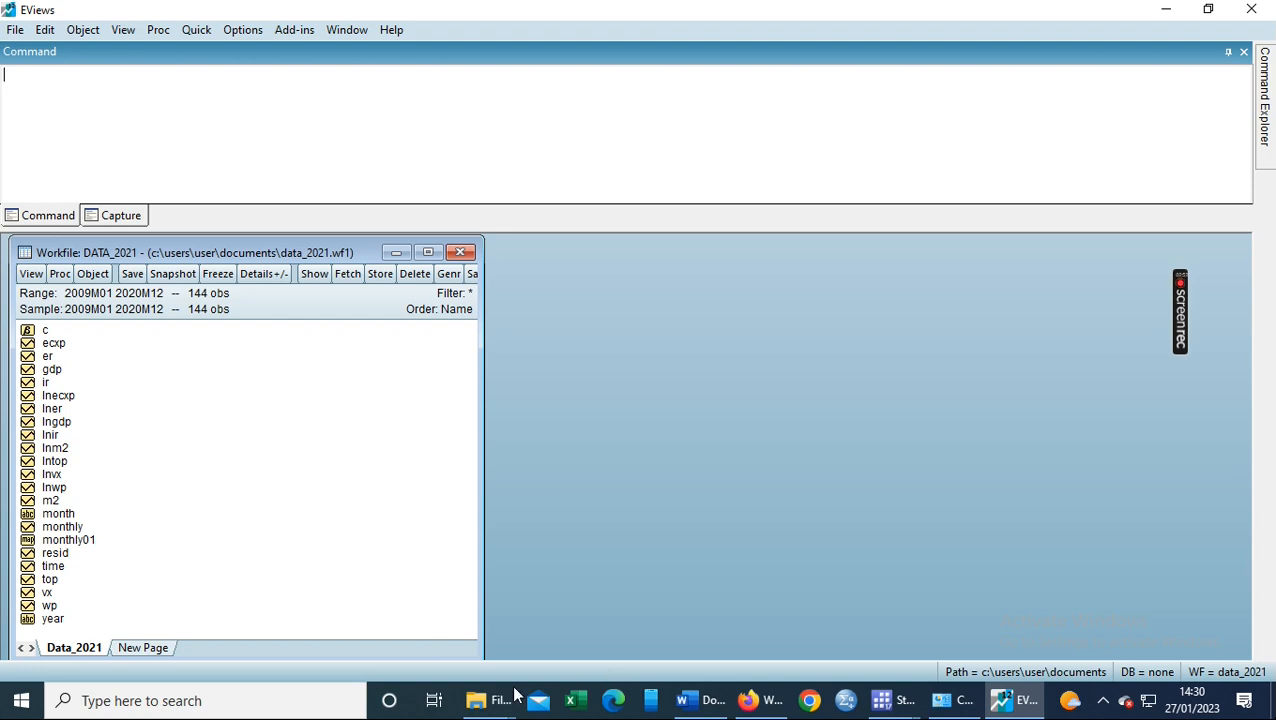
pyautogui.click(487, 703)
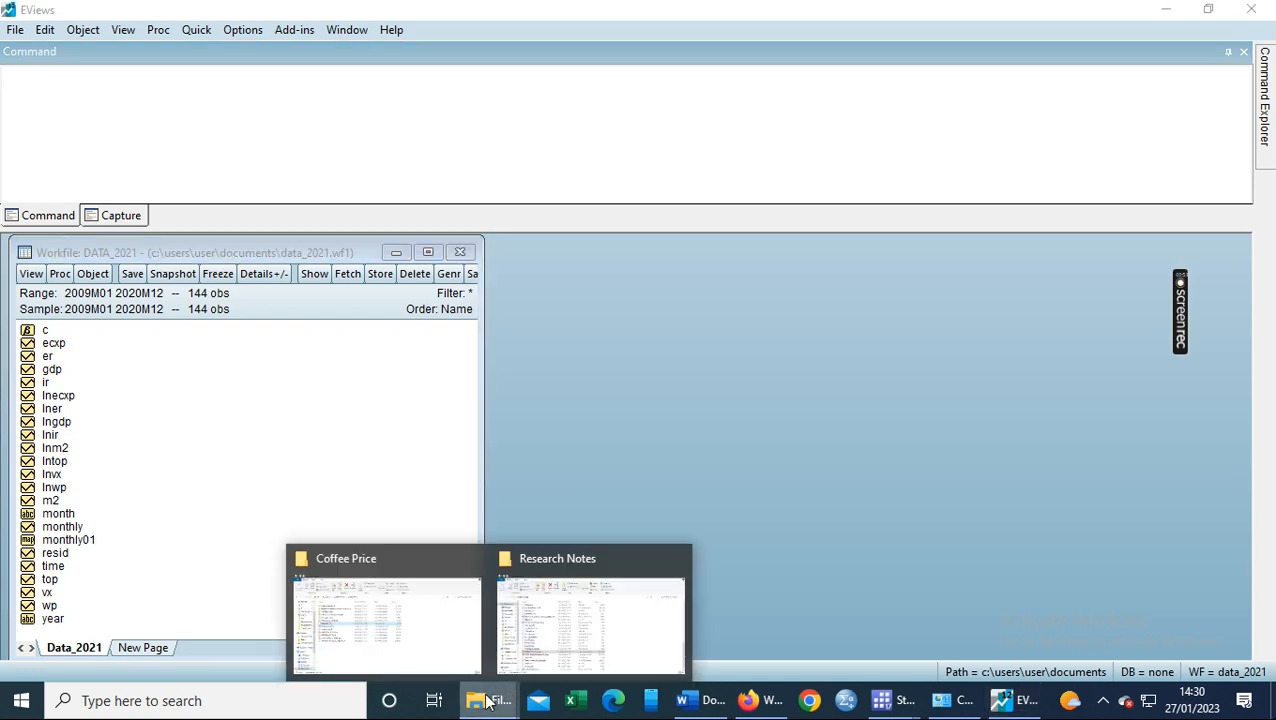
pyautogui.click(627, 515)
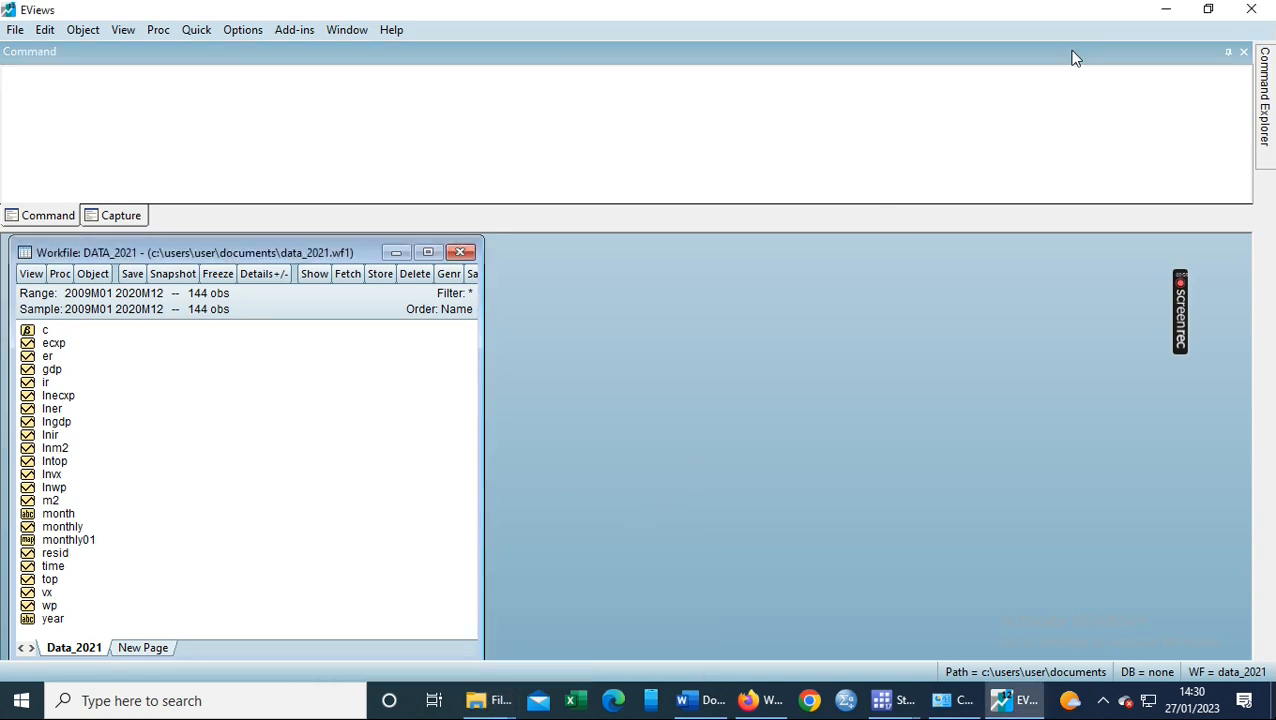
pyautogui.click(1165, 9)
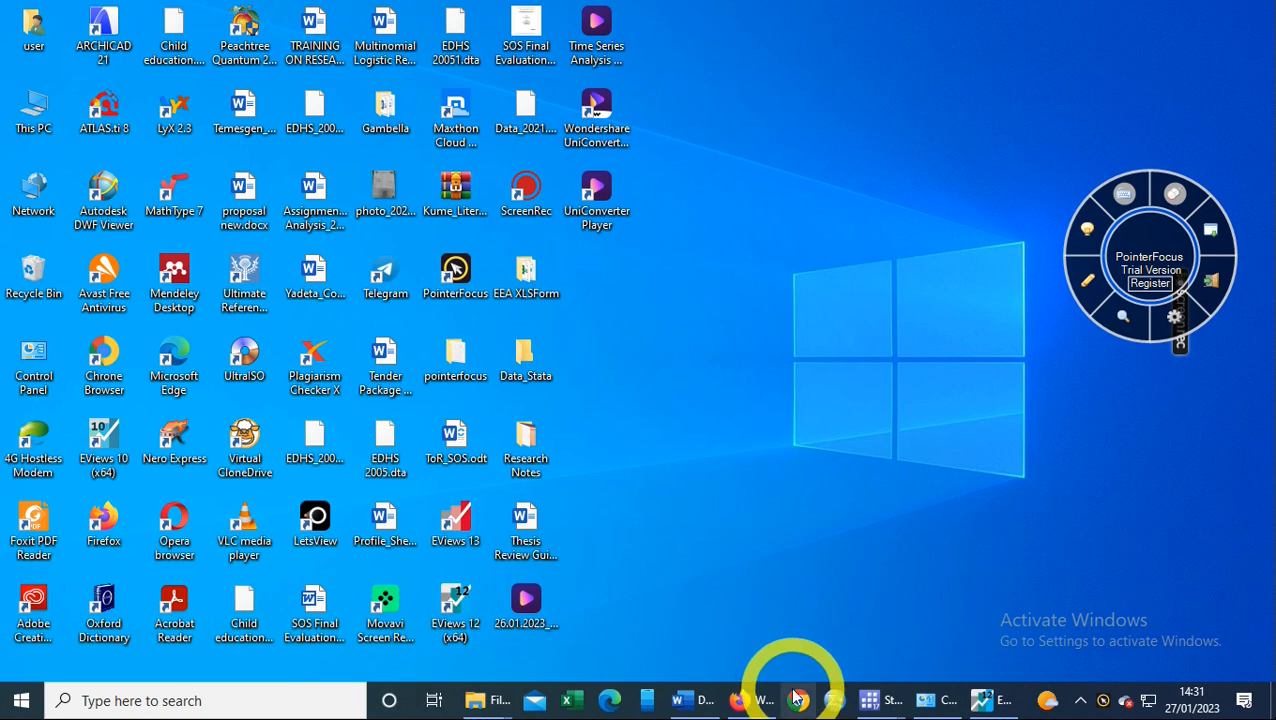
pyautogui.moveTo(880, 700)
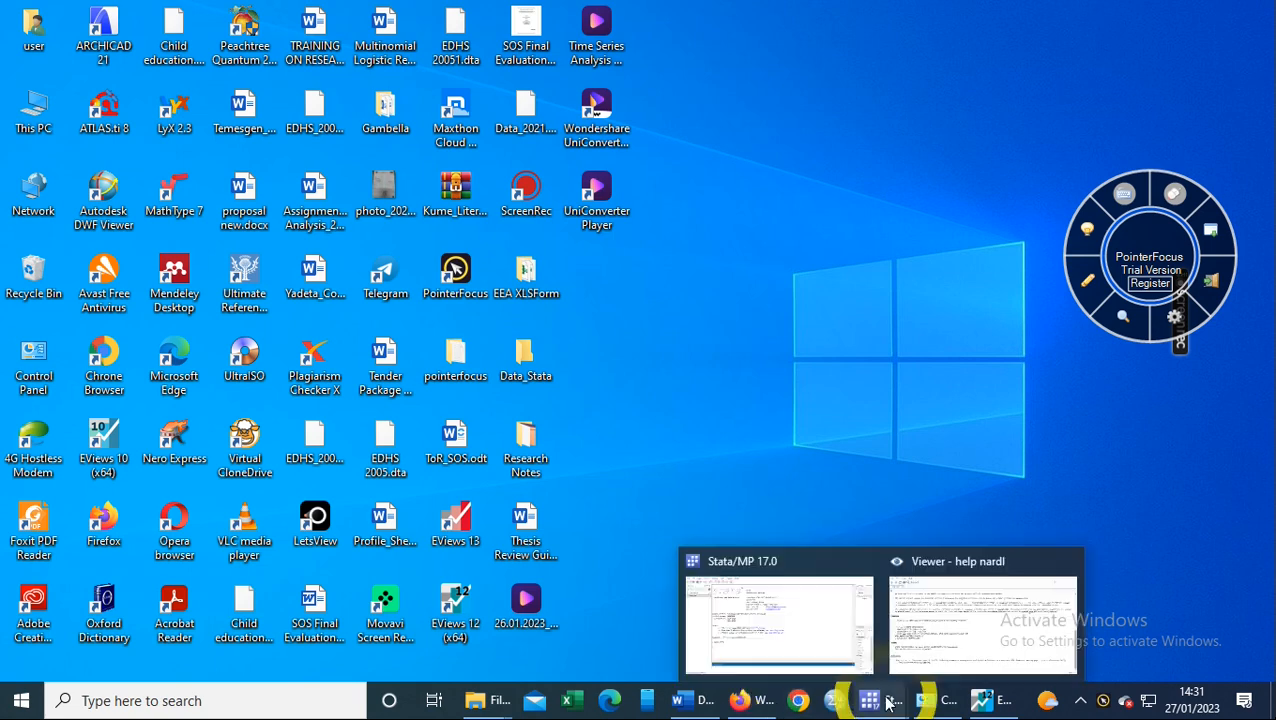
pyautogui.click(828, 642)
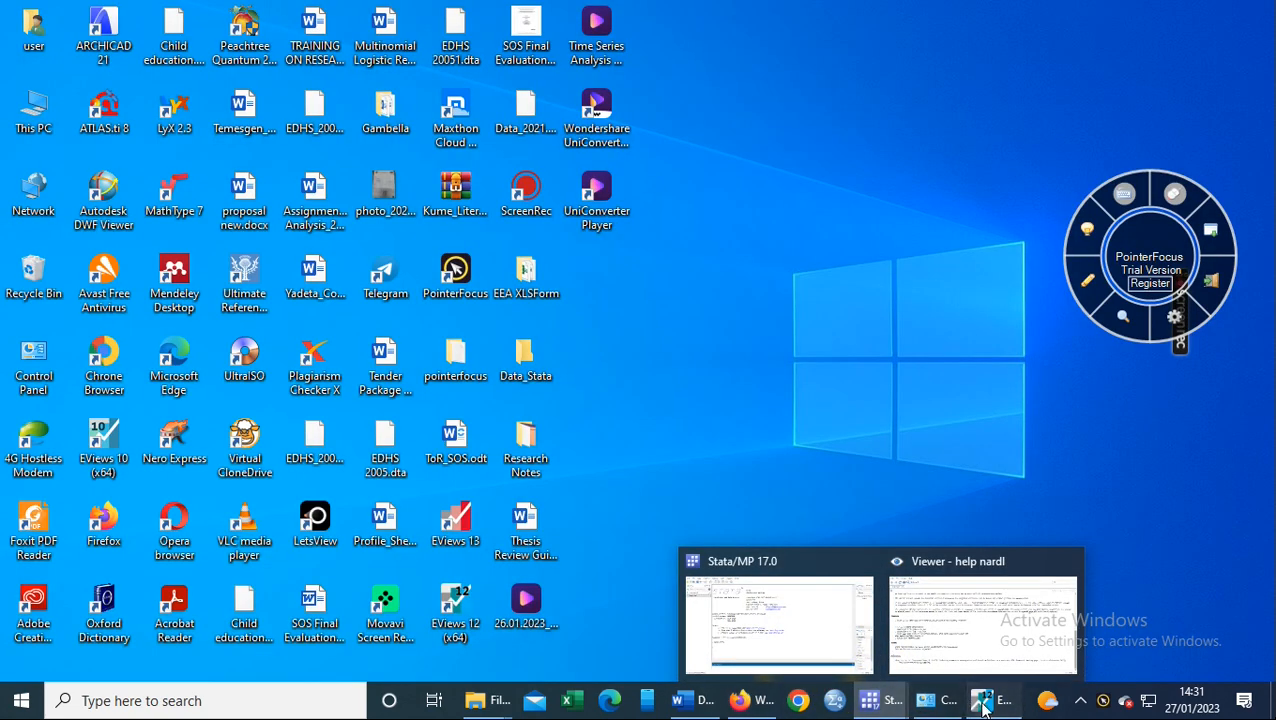
pyautogui.click(983, 702)
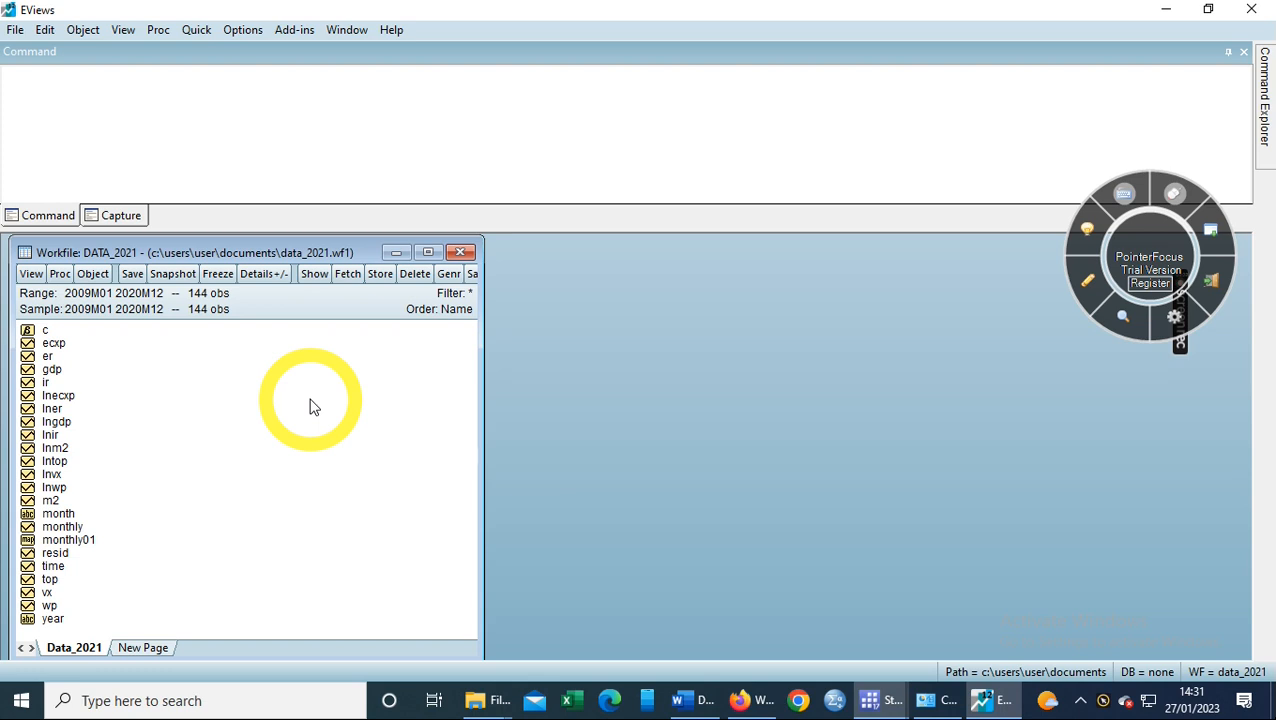
# - Begin selecting lnecxp, lner, lngdp and lnir, then clear the selection
pyautogui.click(70, 398)
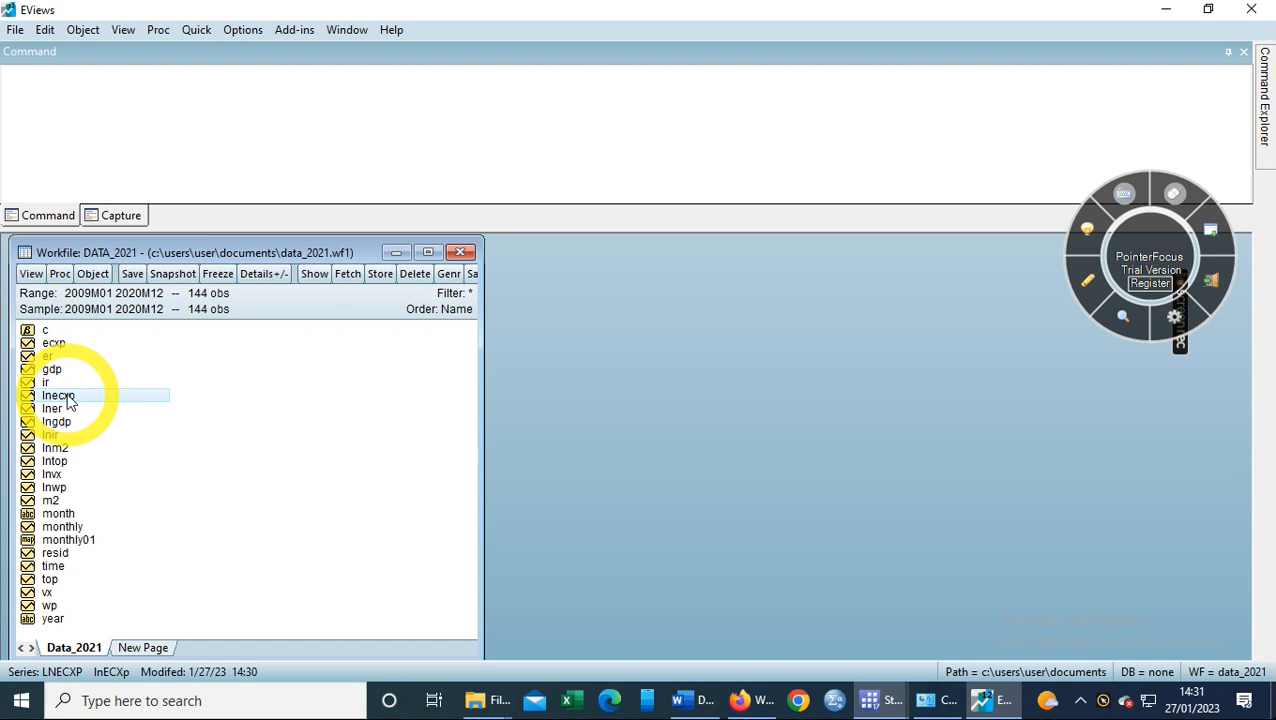
pyautogui.press('ctrl')
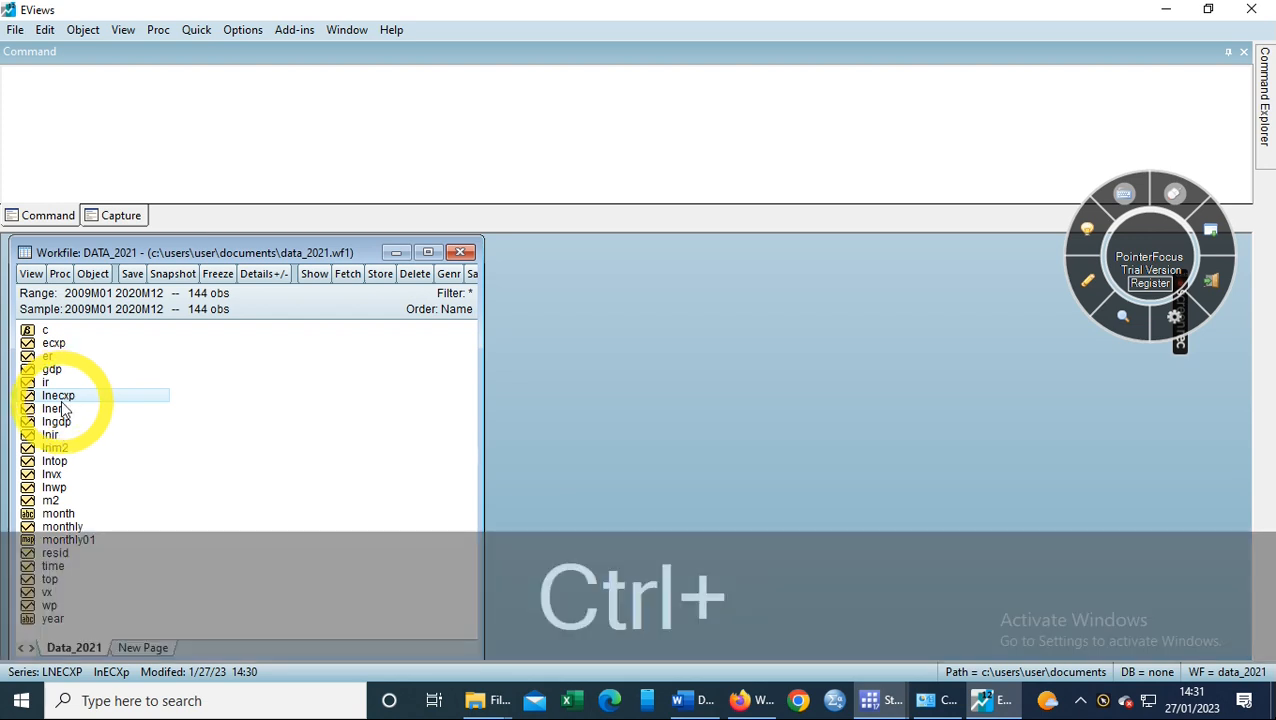
pyautogui.keyDown('ctrl'); pyautogui.click(55, 409); pyautogui.keyUp('ctrl')
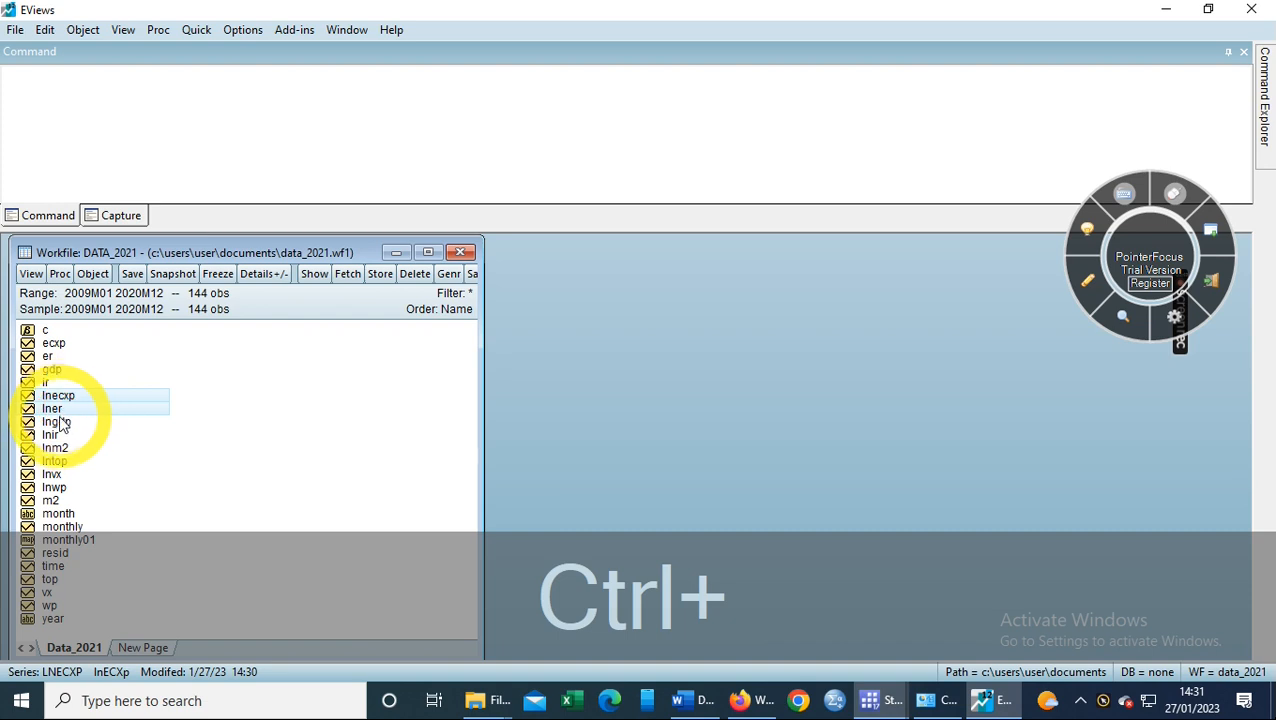
pyautogui.keyDown('ctrl'); pyautogui.click(57, 422); pyautogui.keyUp('ctrl')
pyautogui.keyDown('ctrl'); pyautogui.click(55, 436); pyautogui.keyUp('ctrl')
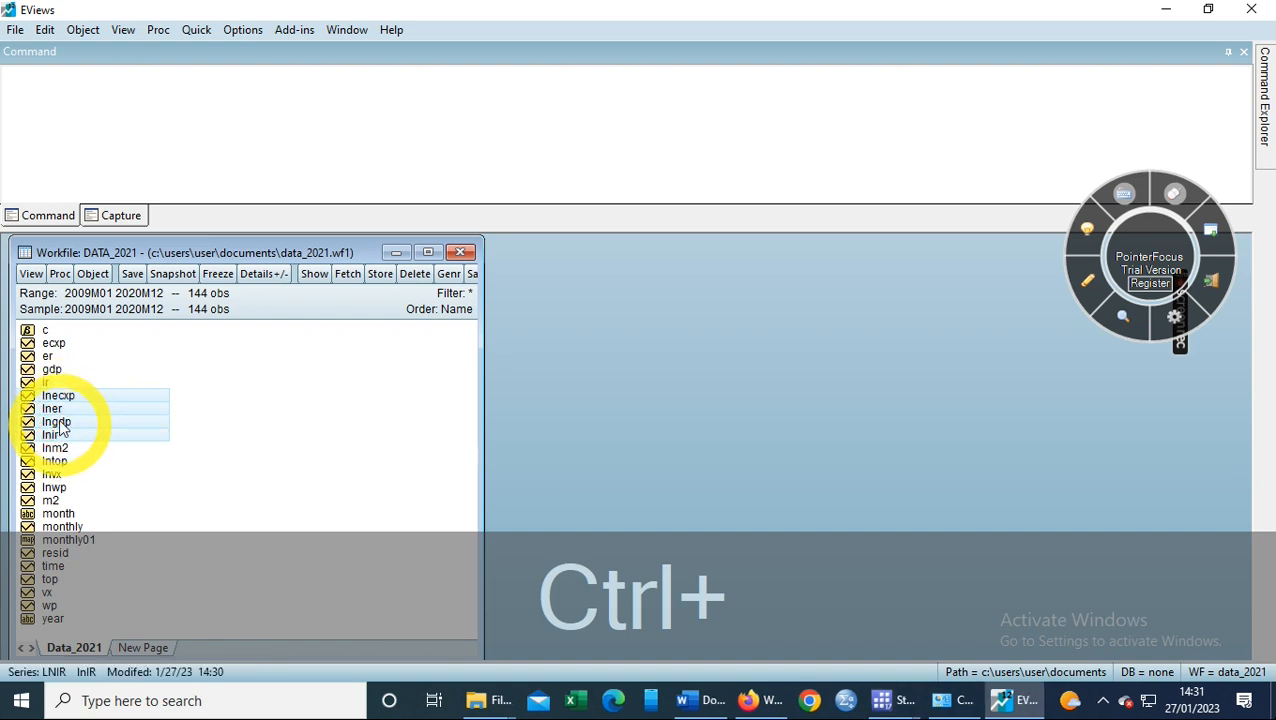
pyautogui.click(56, 396)
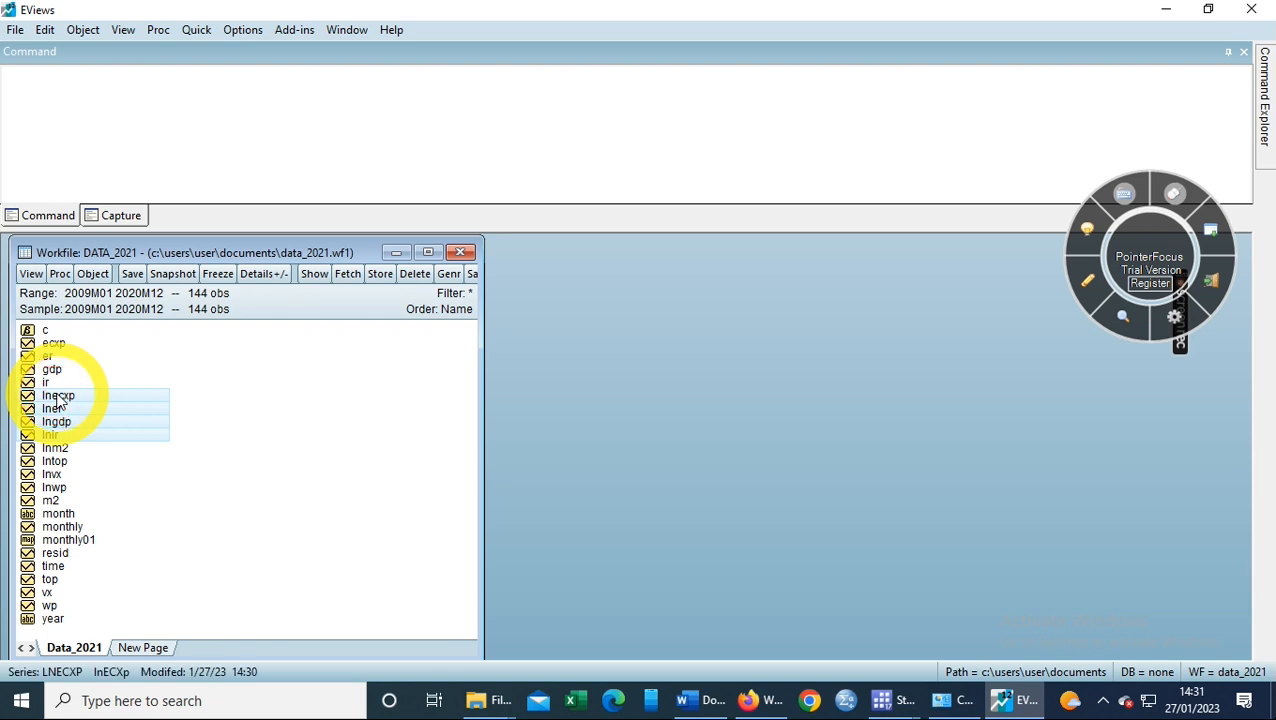
pyautogui.click(224, 402)
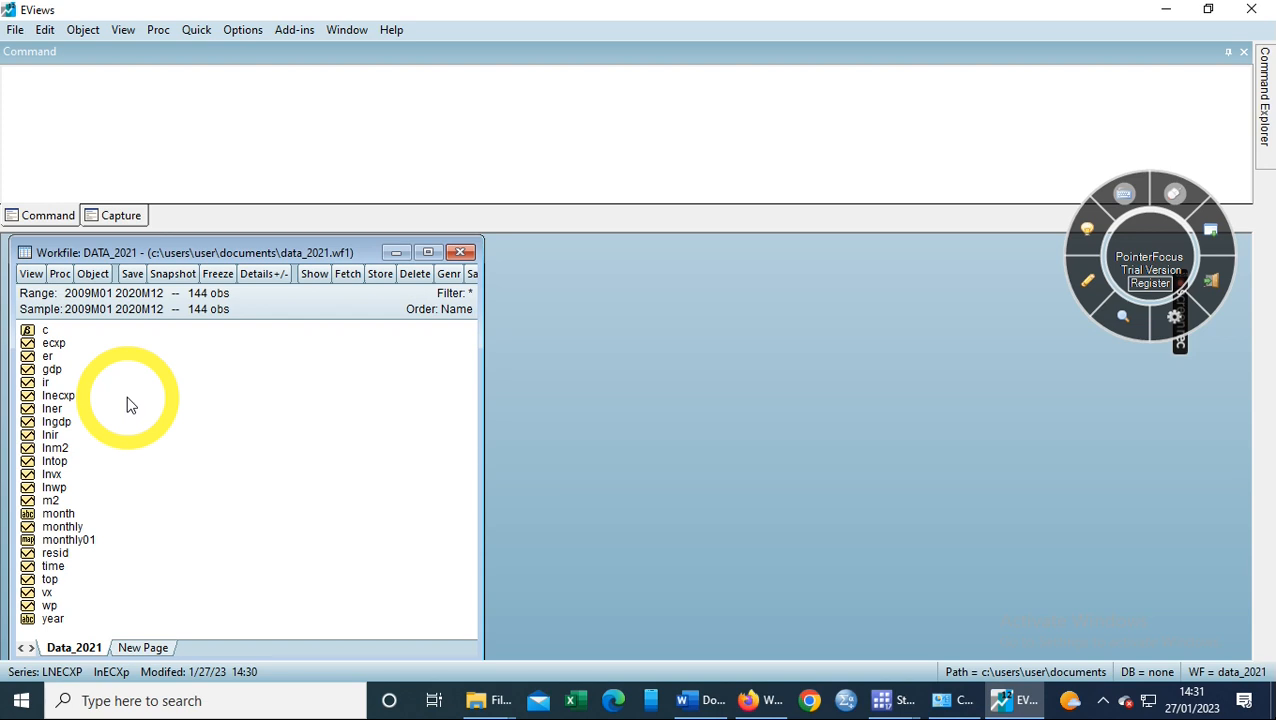
# - Select lnecxp, lner, lngdp, lnir, lnm2, lntop, lnvx and lnwp together
pyautogui.keyDown('ctrl'); pyautogui.click(58, 396); pyautogui.keyUp('ctrl')
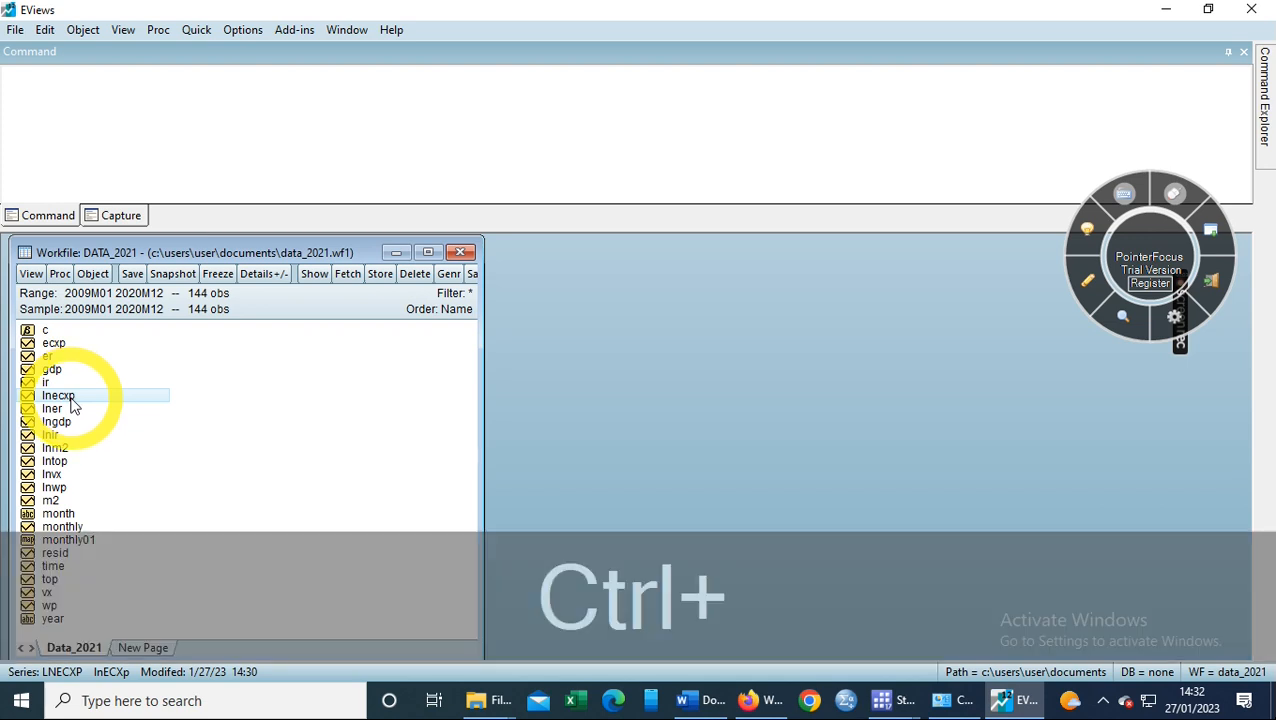
pyautogui.keyDown('ctrl'); pyautogui.click(63, 409); pyautogui.keyUp('ctrl')
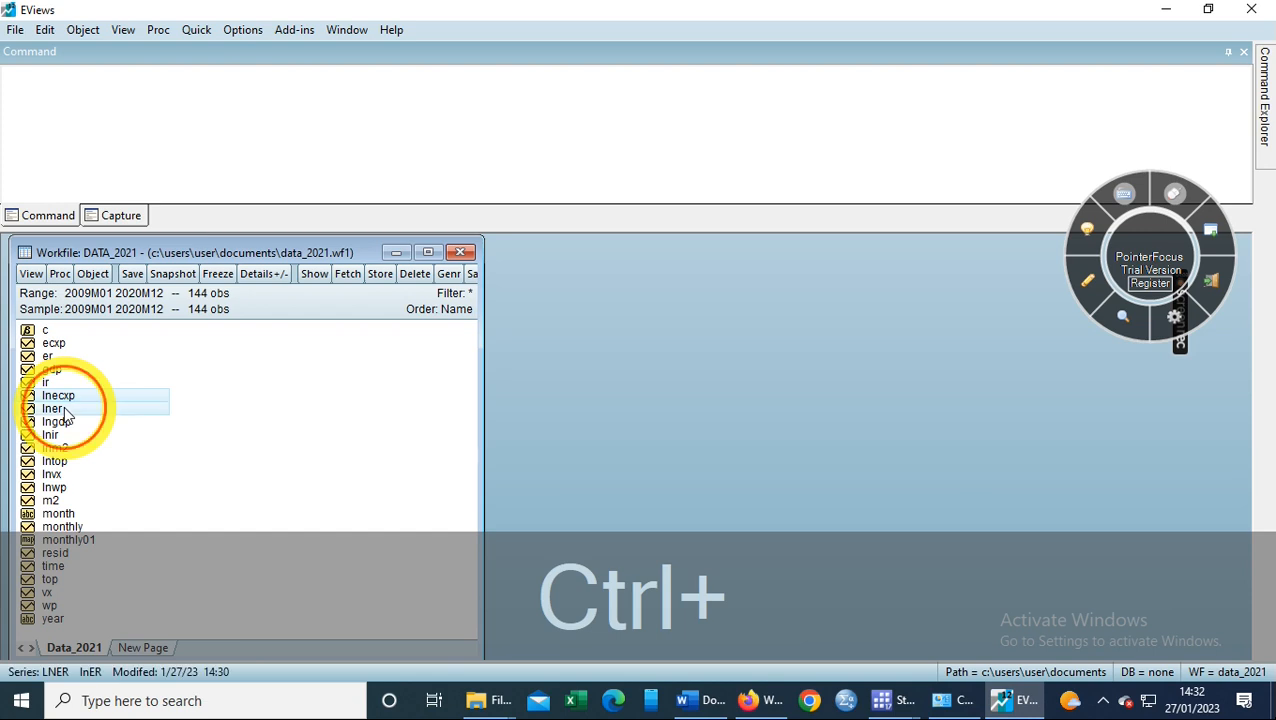
pyautogui.keyDown('ctrl'); pyautogui.click(60, 423); pyautogui.keyUp('ctrl')
pyautogui.keyDown('ctrl'); pyautogui.click(58, 435); pyautogui.keyUp('ctrl')
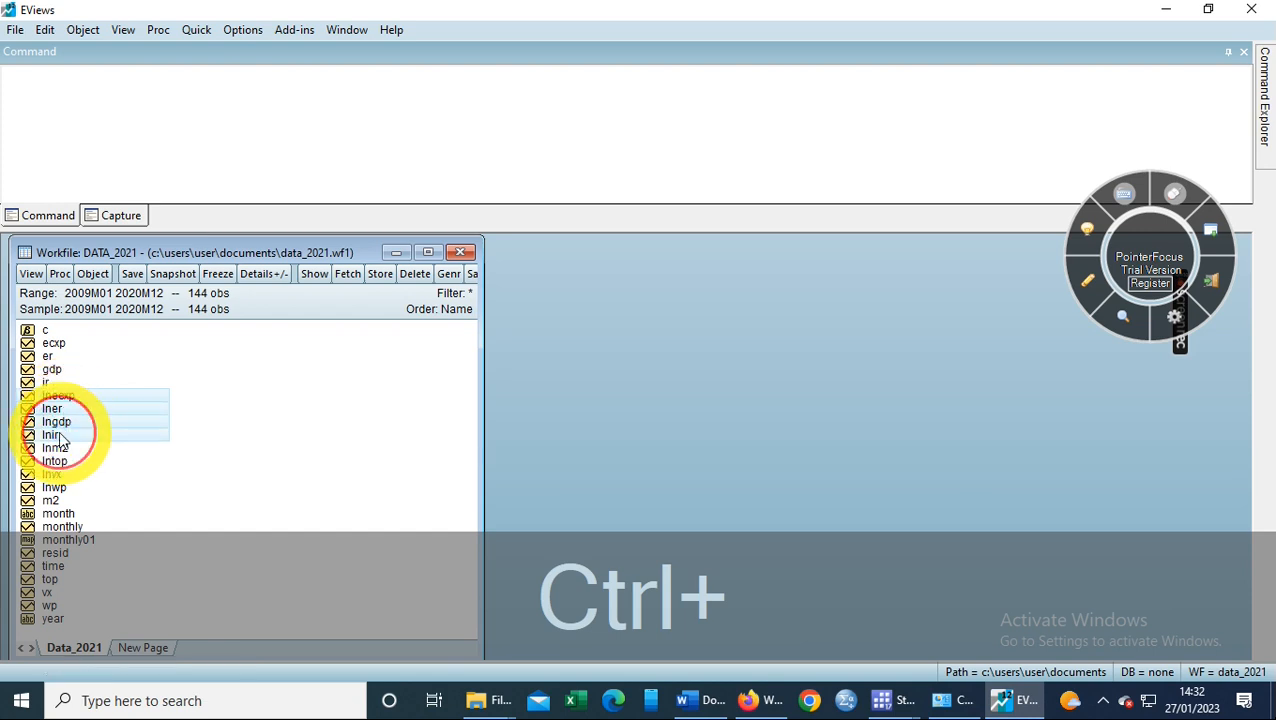
pyautogui.keyDown('ctrl'); pyautogui.click(56, 448); pyautogui.keyUp('ctrl')
pyautogui.keyDown('ctrl'); pyautogui.click(56, 462); pyautogui.keyUp('ctrl')
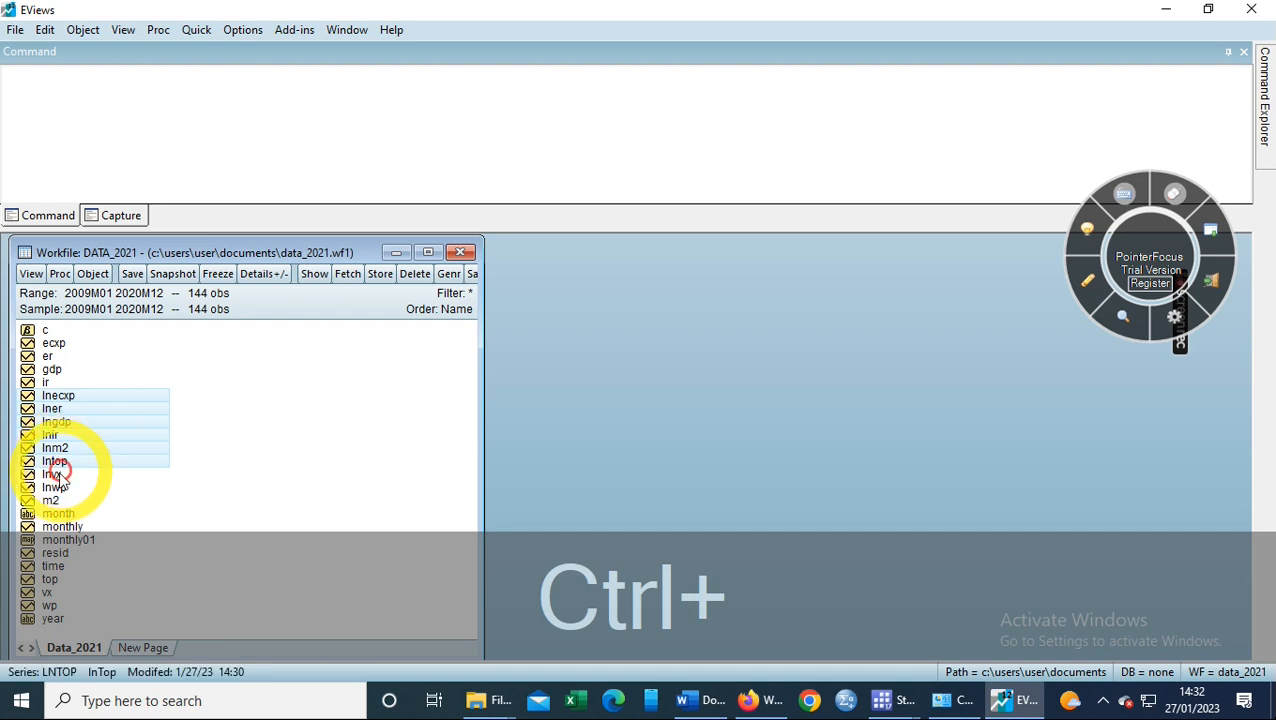
pyautogui.keyDown('ctrl'); pyautogui.click(55, 475); pyautogui.keyUp('ctrl')
pyautogui.keyDown('ctrl'); pyautogui.click(57, 488); pyautogui.keyUp('ctrl')
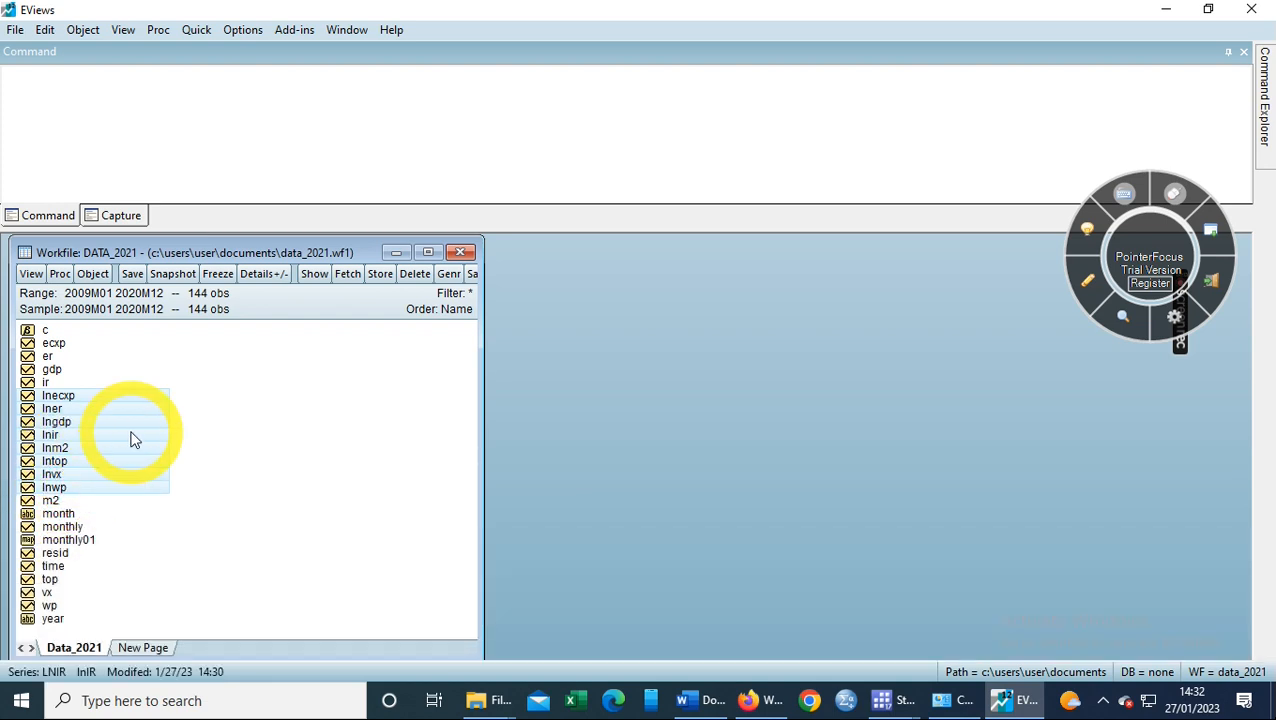
# - Open the eight selected log series as an equation with lnecxp as dependent
pyautogui.rightClick(135, 440)
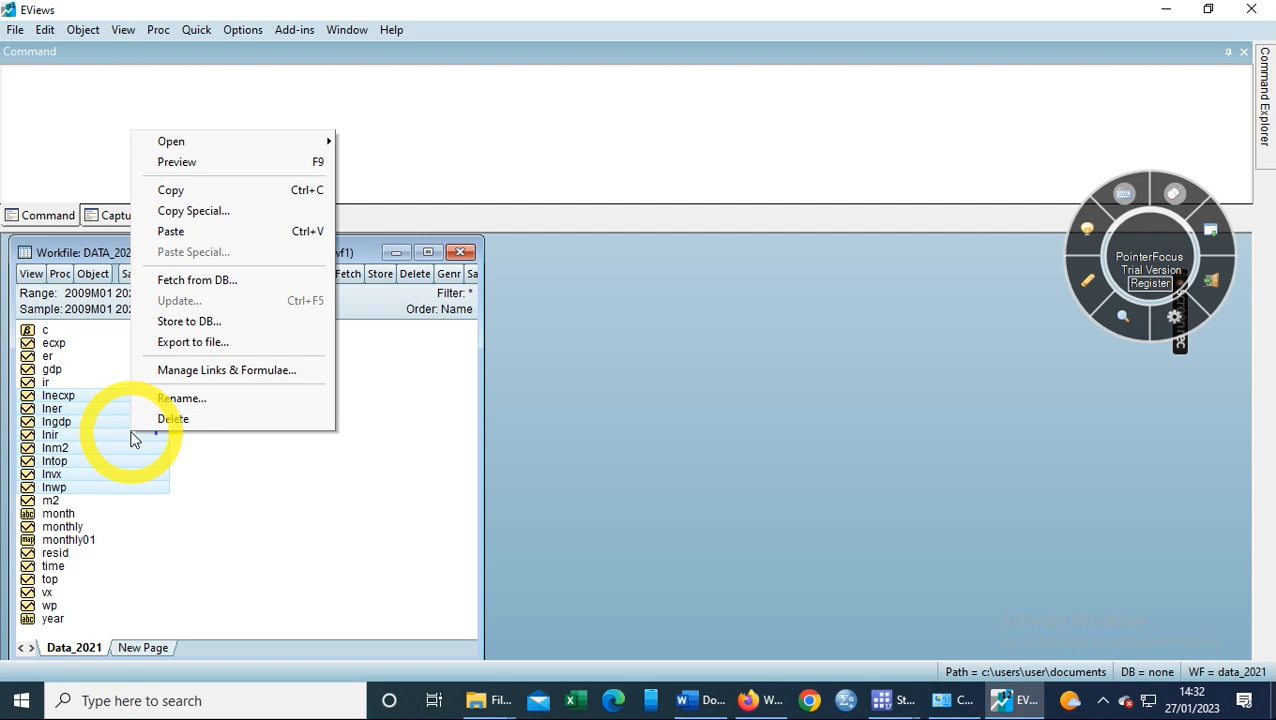
pyautogui.moveTo(305, 142)
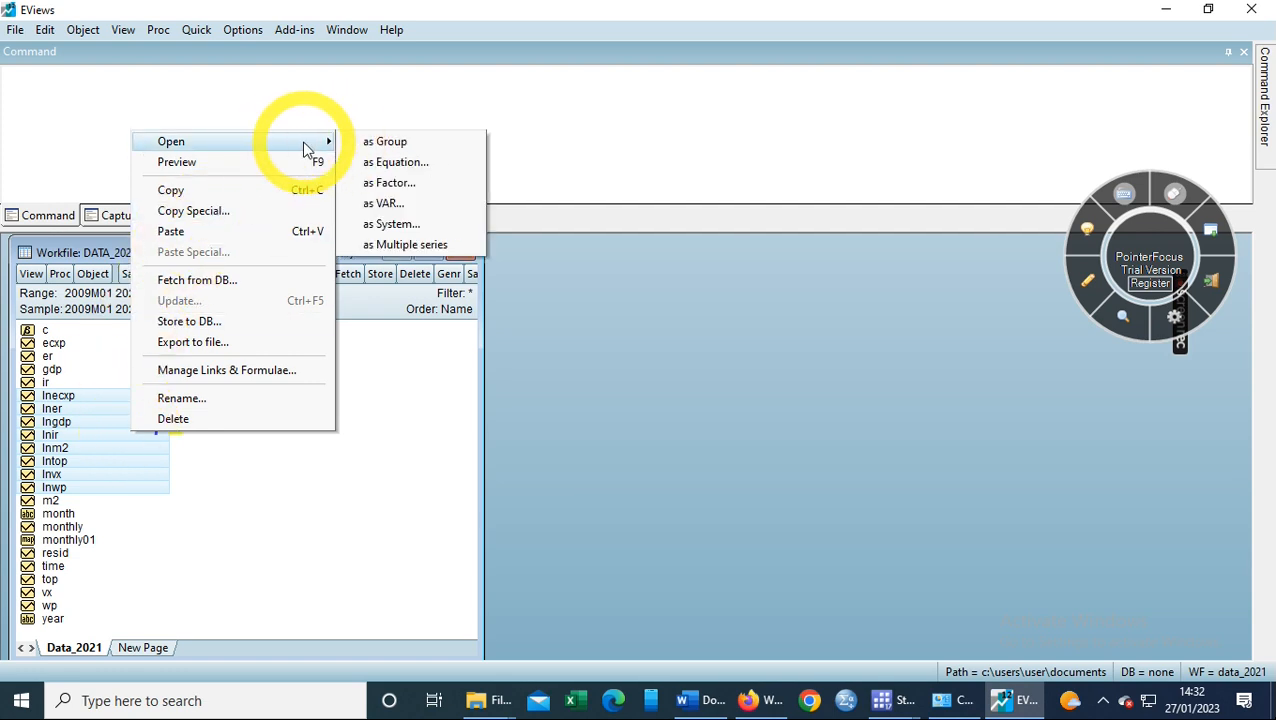
pyautogui.click(396, 165)
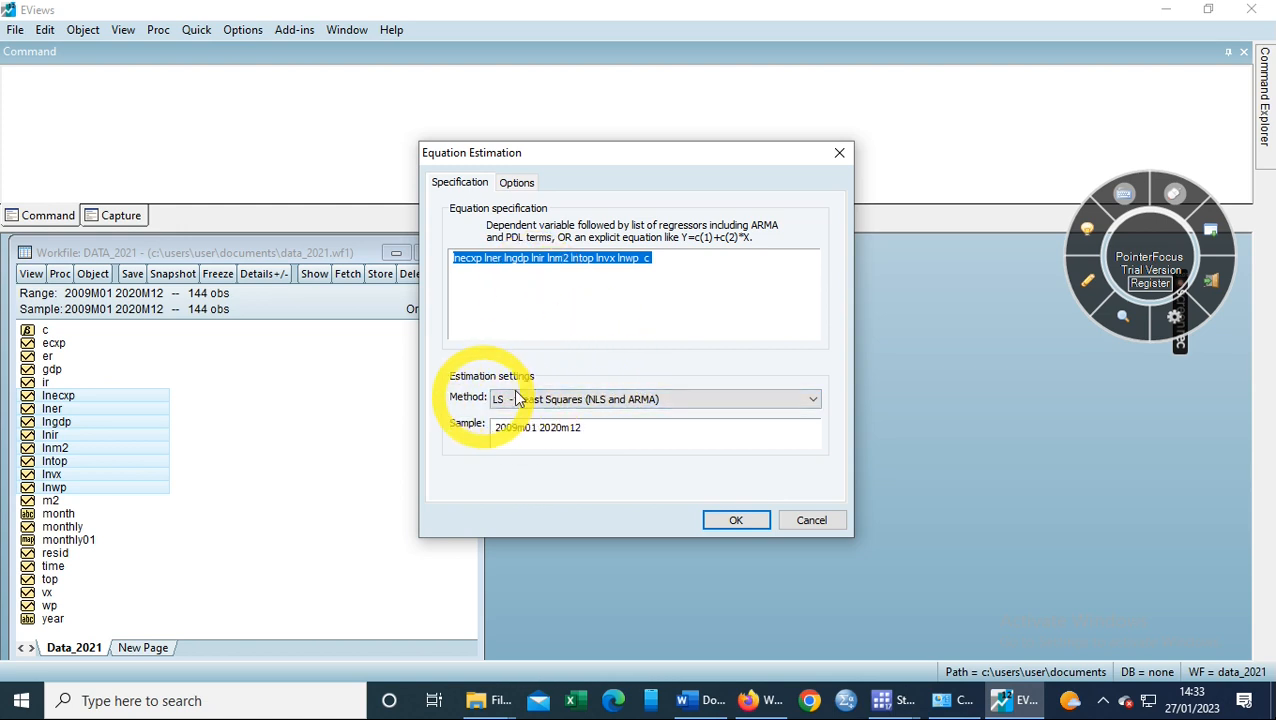
# - Switch the estimation method to ARDL with restricted constant trend and maximum lag 4
pyautogui.click(815, 401)
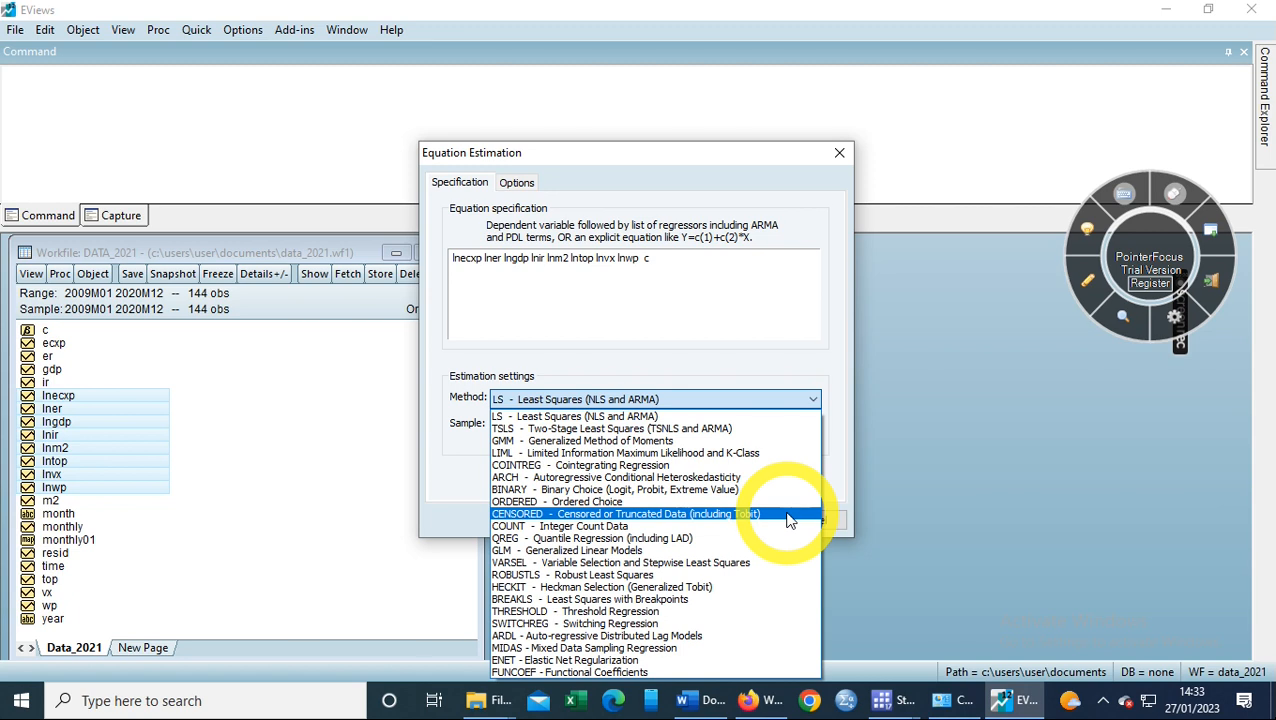
pyautogui.click(604, 637)
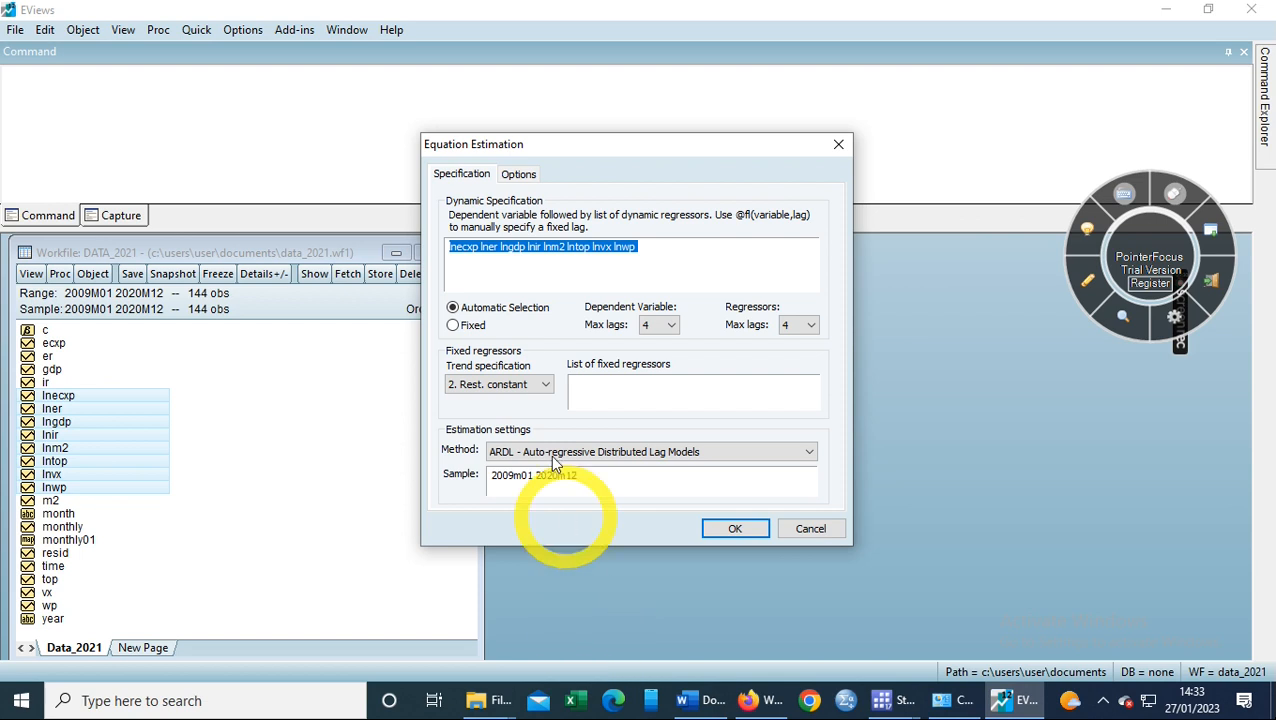
pyautogui.click(545, 388)
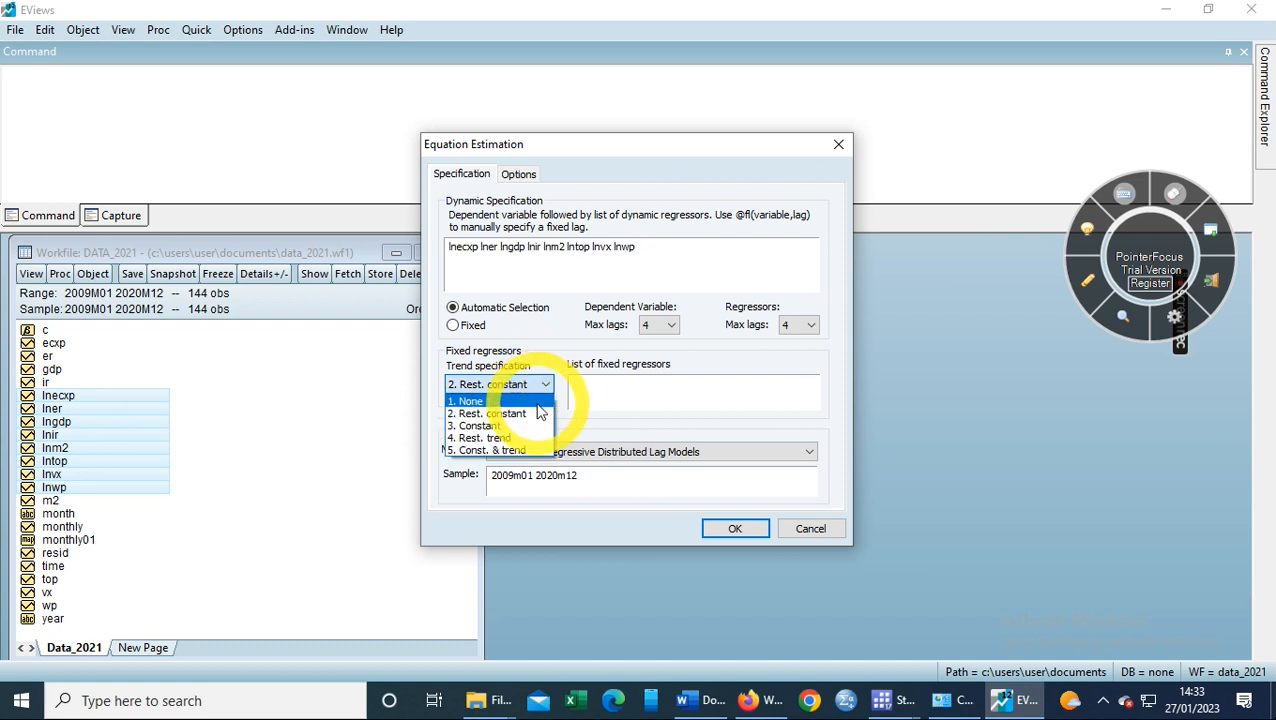
pyautogui.click(550, 413)
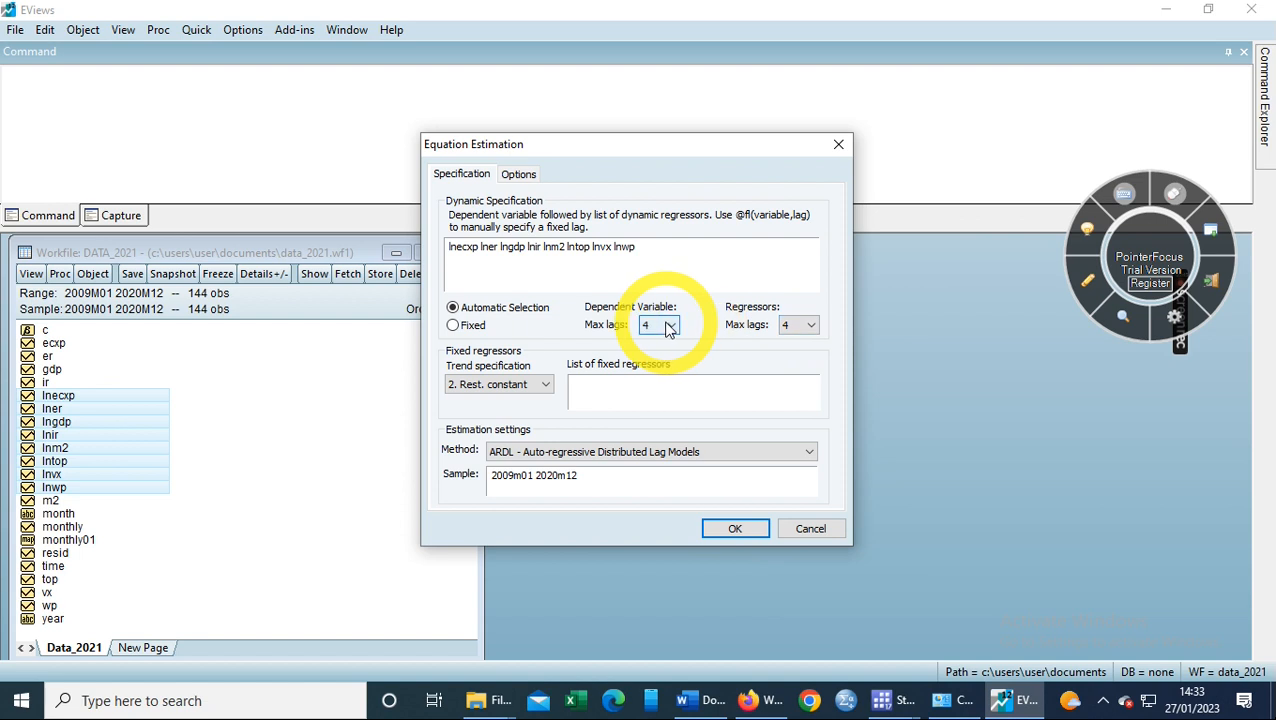
pyautogui.click(811, 326)
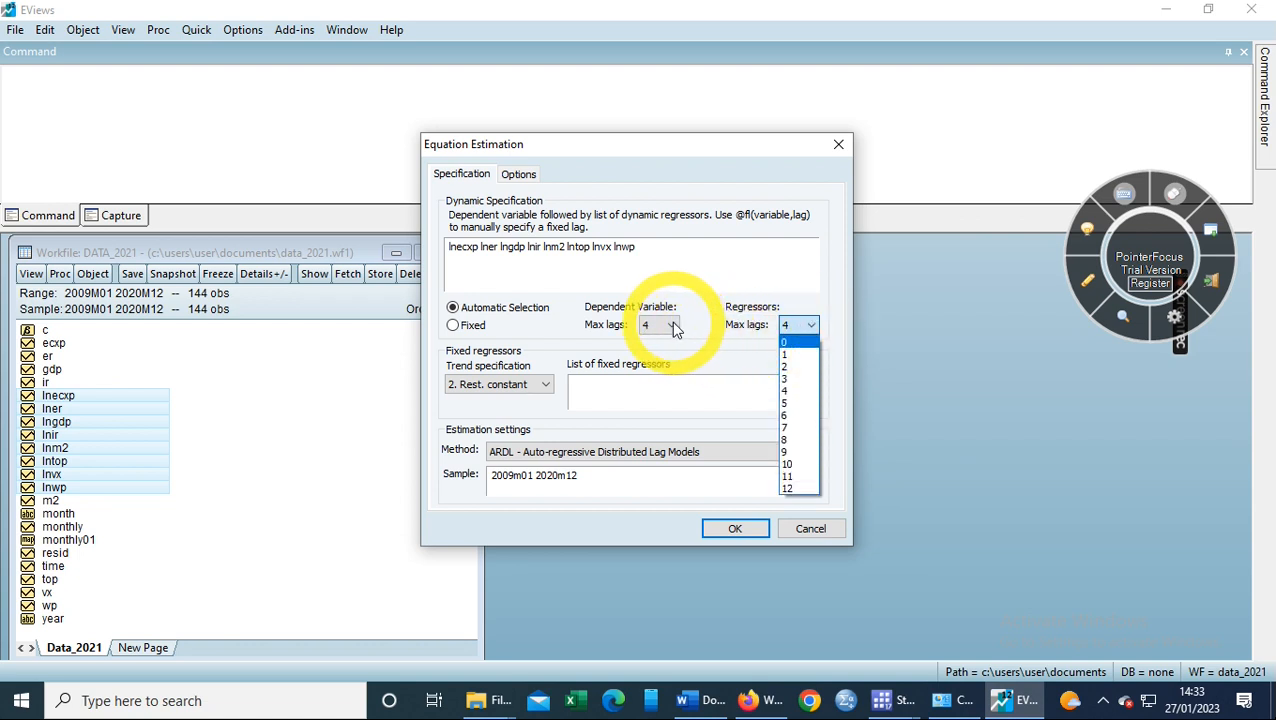
pyautogui.click(675, 328)
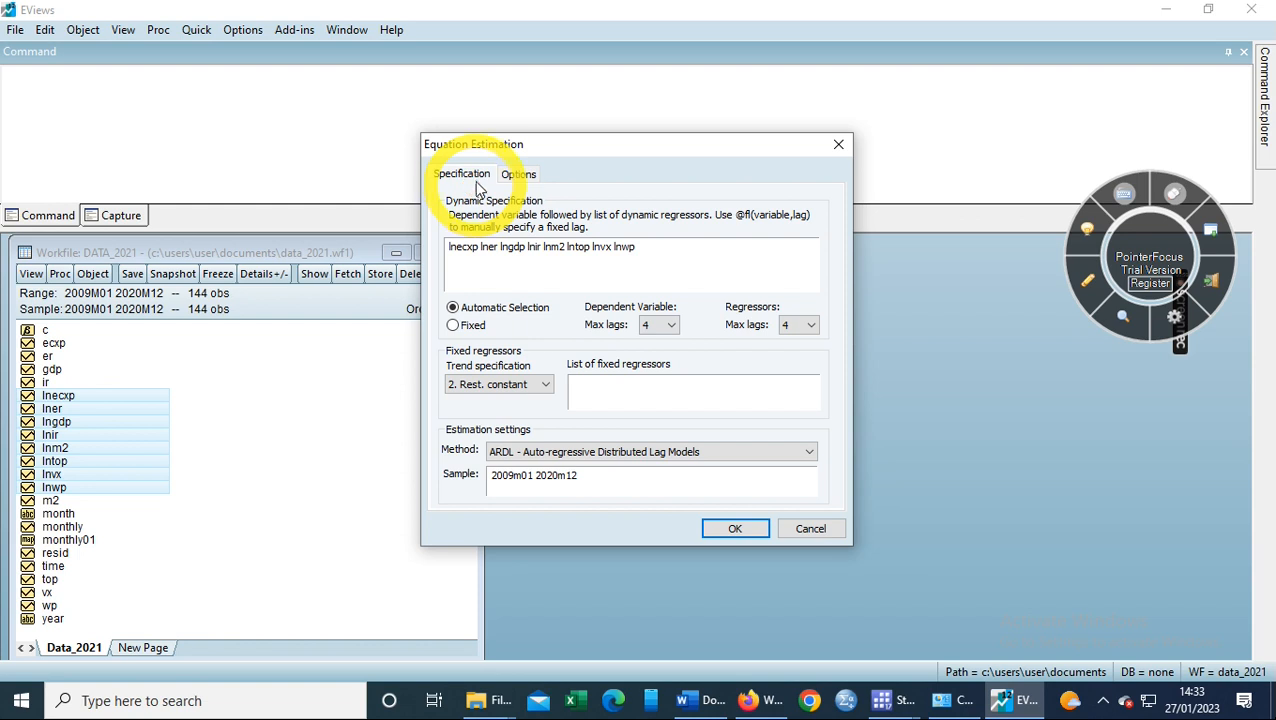
# - Use the Schwarz criterion (SC) for model selection and estimate the ARDL equation
pyautogui.click(518, 177)
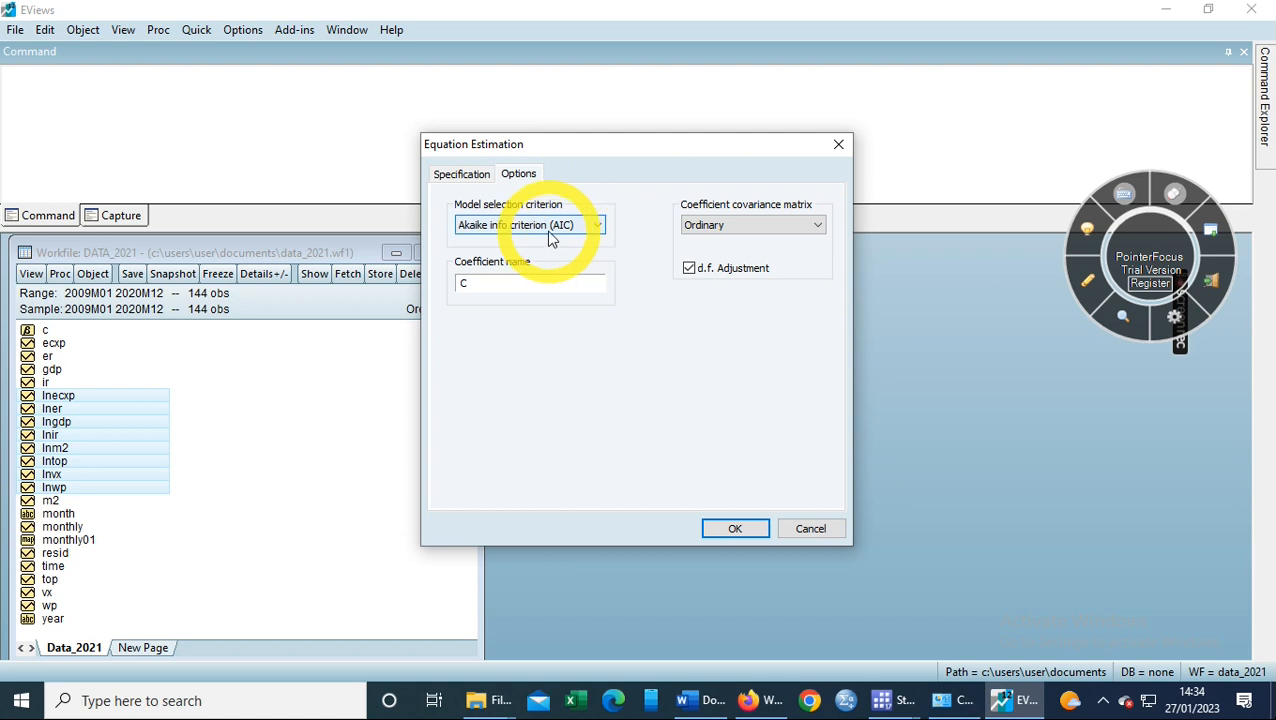
pyautogui.click(592, 225)
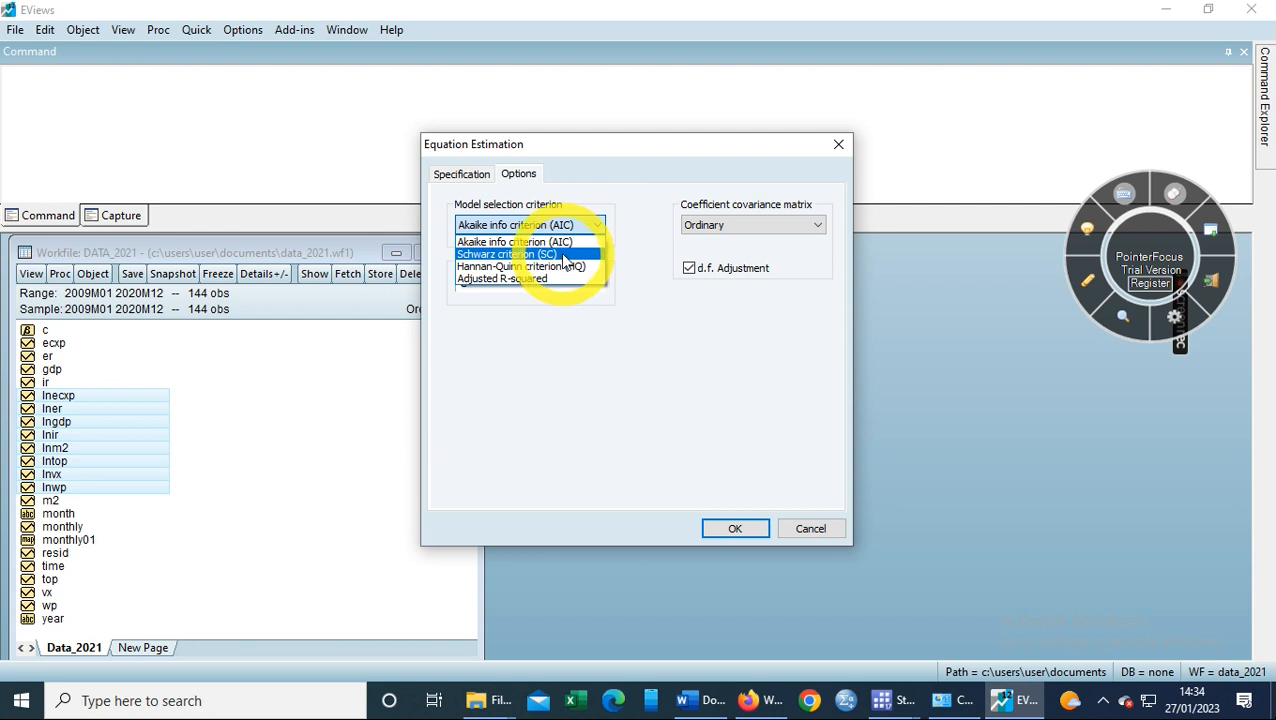
pyautogui.click(564, 255)
pyautogui.click(470, 174)
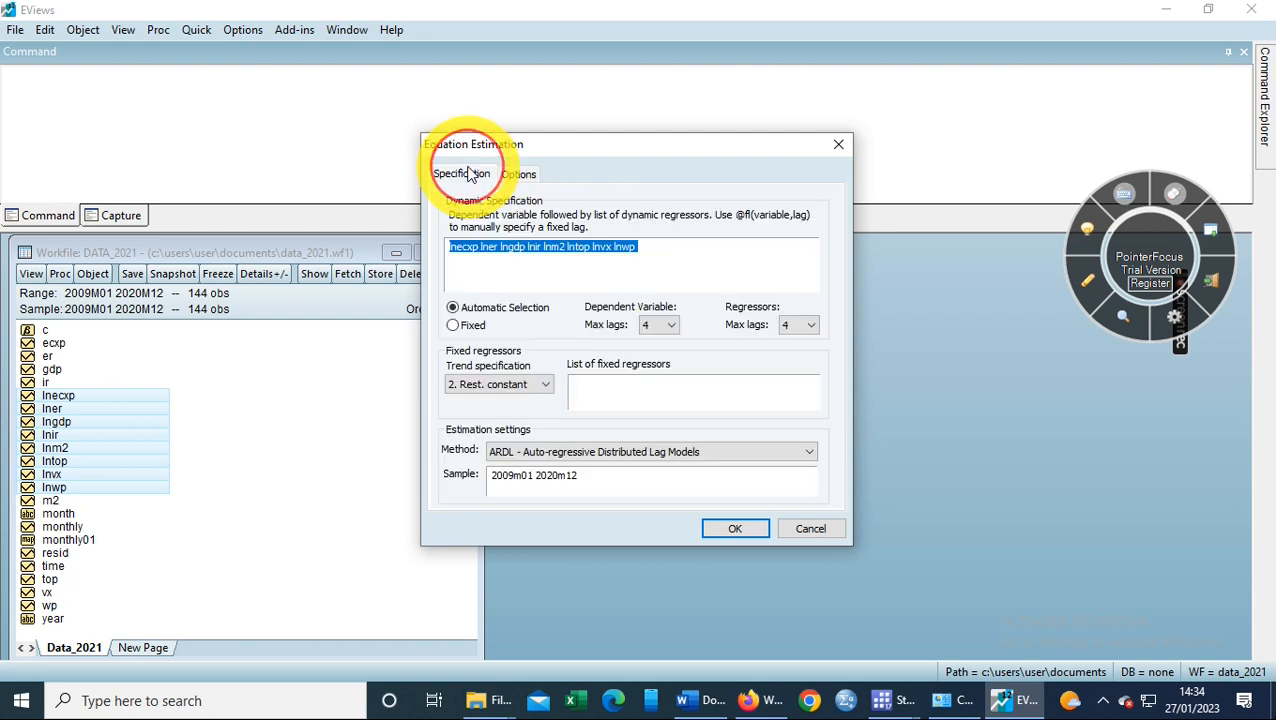
pyautogui.click(735, 529)
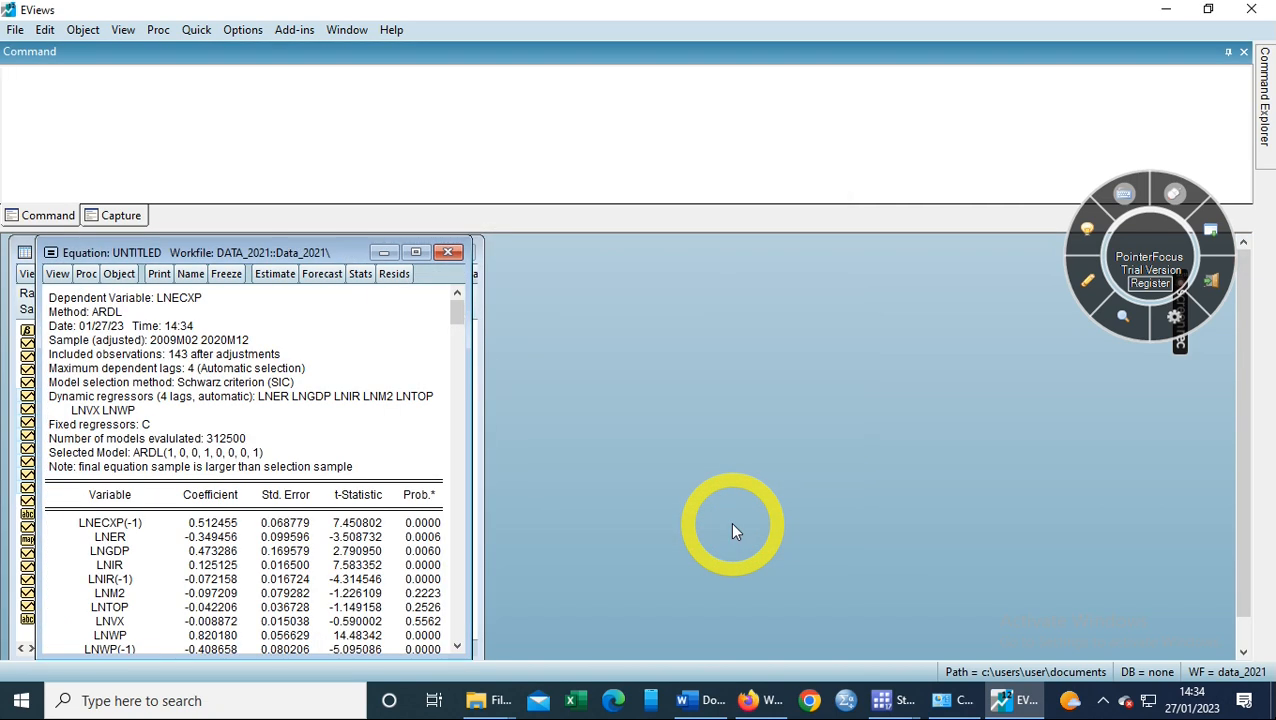
# - Maximize the equation output window and scroll down through the estimation results
pyautogui.click(415, 252)
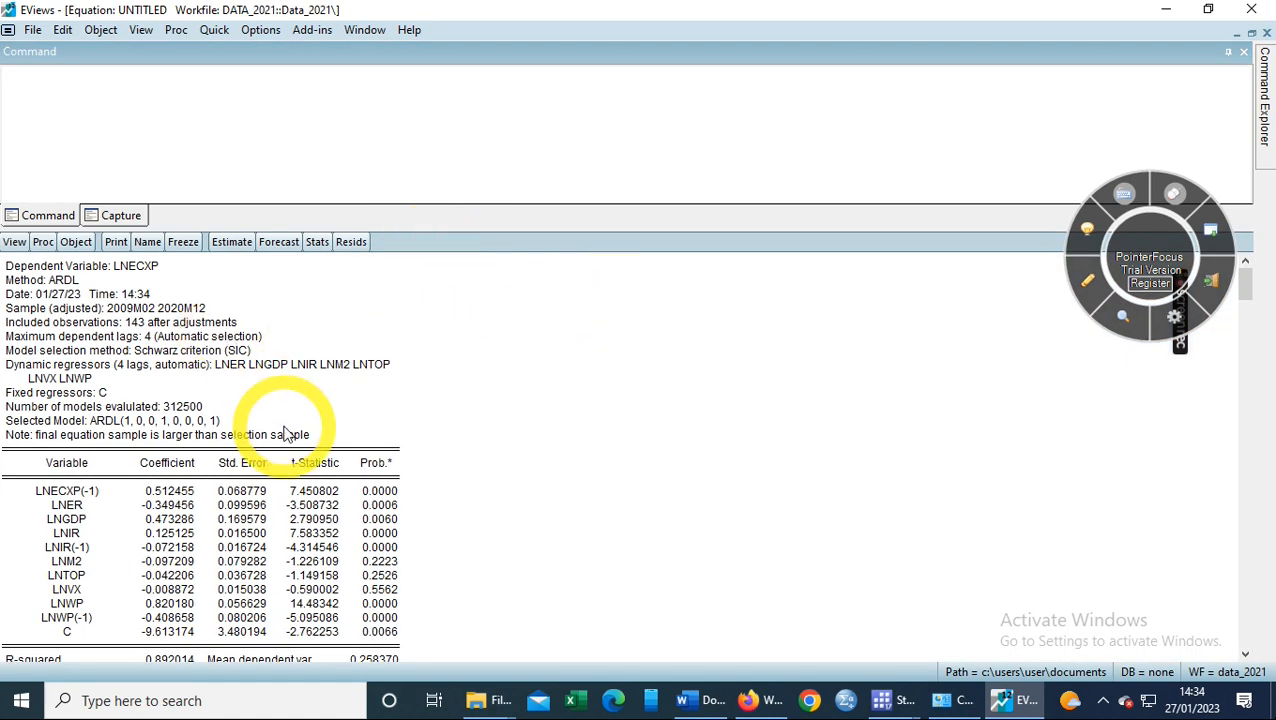
pyautogui.click(1247, 655)
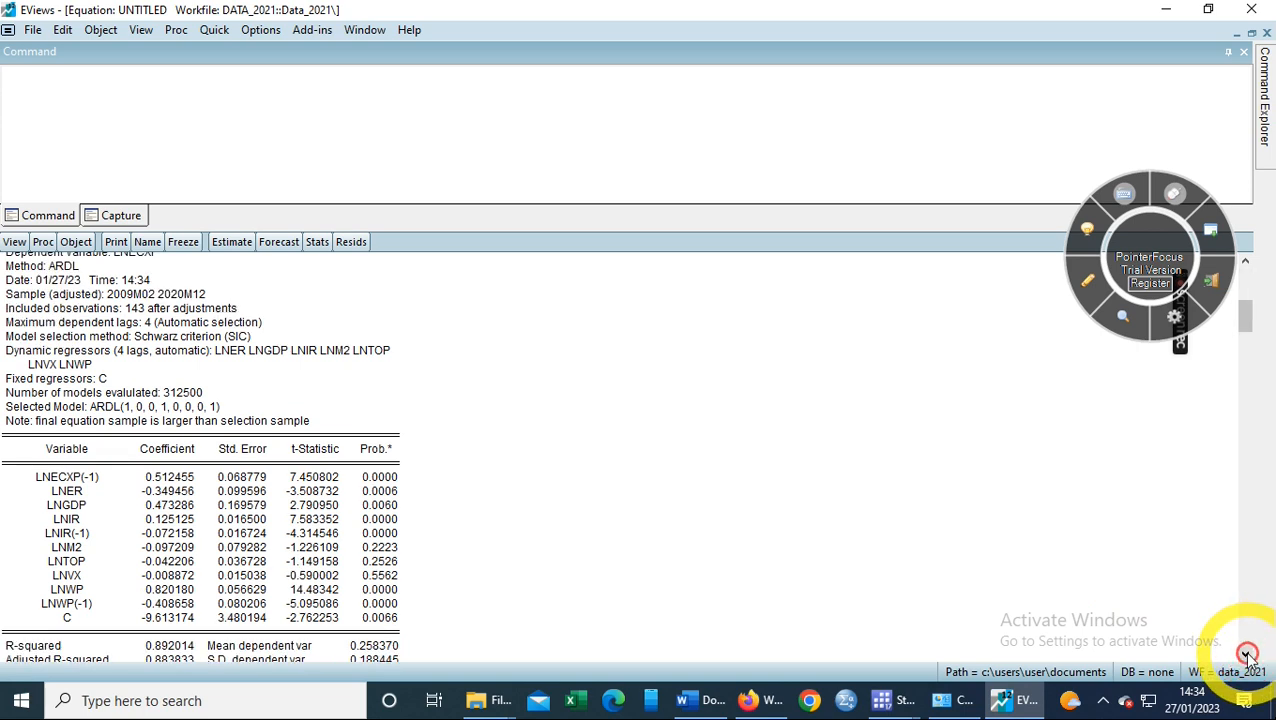
pyautogui.click(1247, 655)
pyautogui.click(1247, 655)
pyautogui.click(1247, 655)
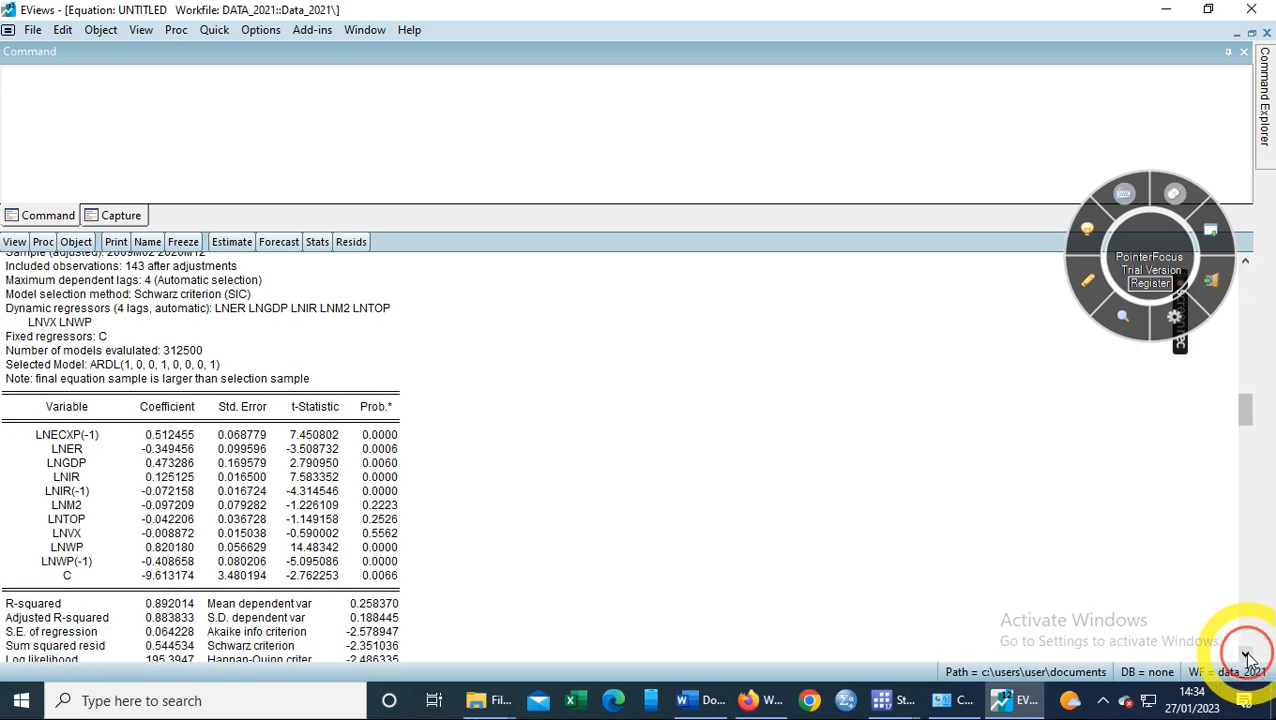
# - Highlight and examine the selected model line ARDL(1, 0, 0, 1, 0, 0, 0, 1)
pyautogui.moveTo(266, 368); pyautogui.dragTo(127, 370)
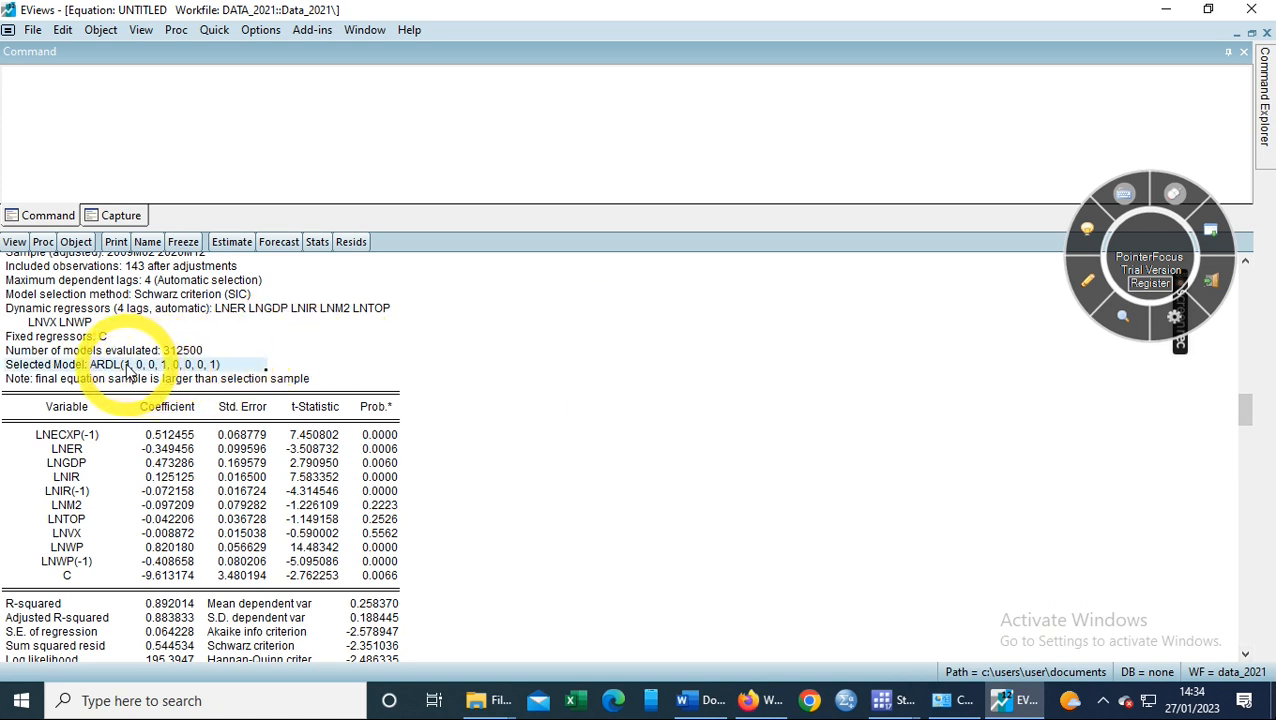
pyautogui.click(129, 371)
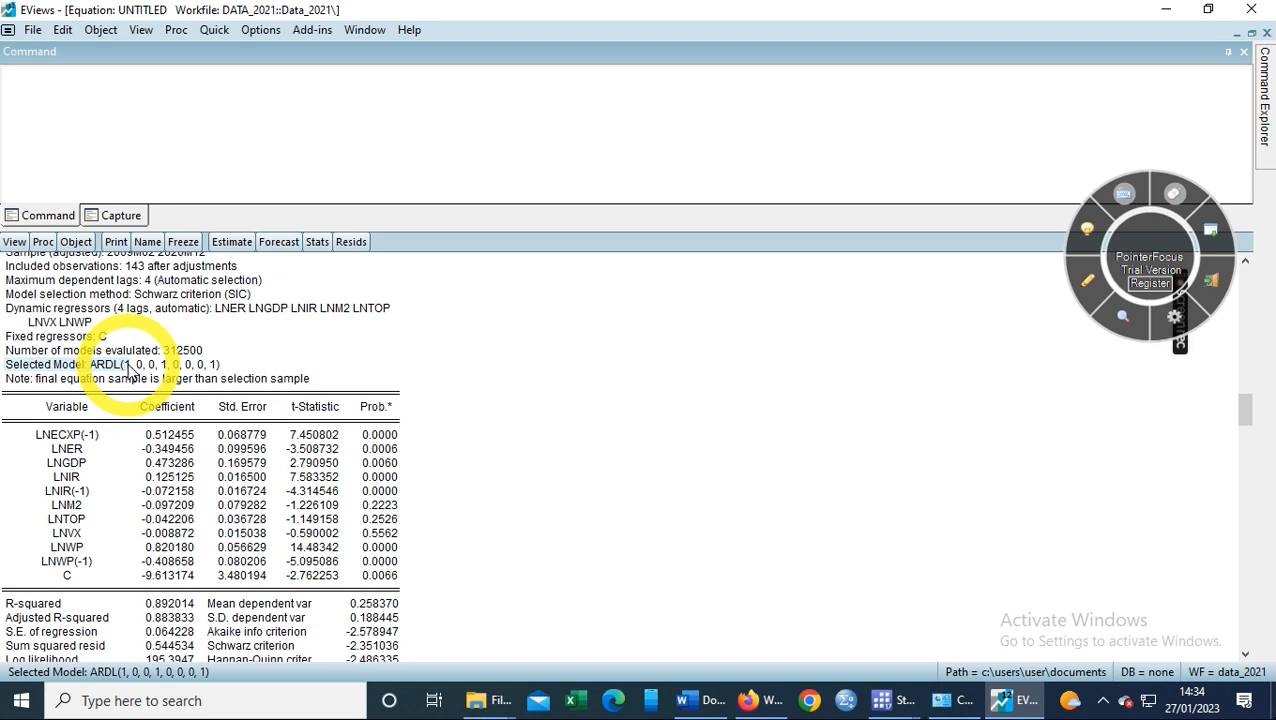
pyautogui.click(165, 367)
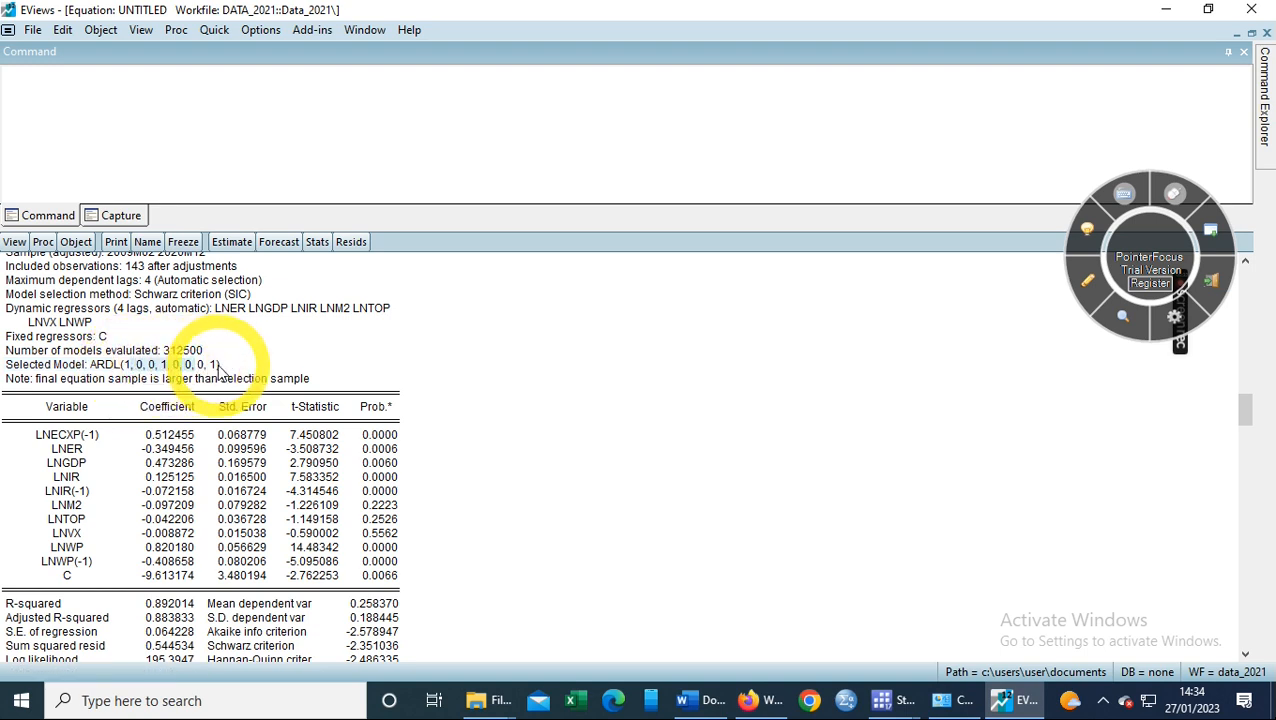
pyautogui.click(213, 368)
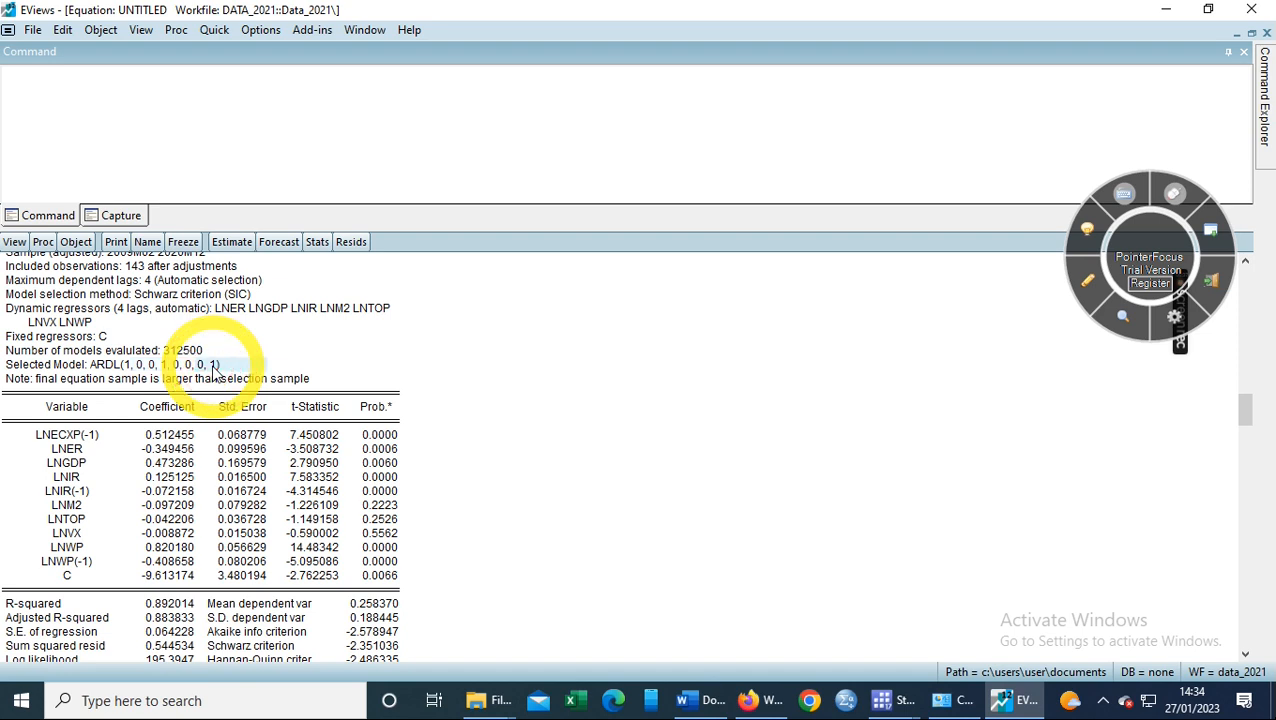
pyautogui.click(236, 363)
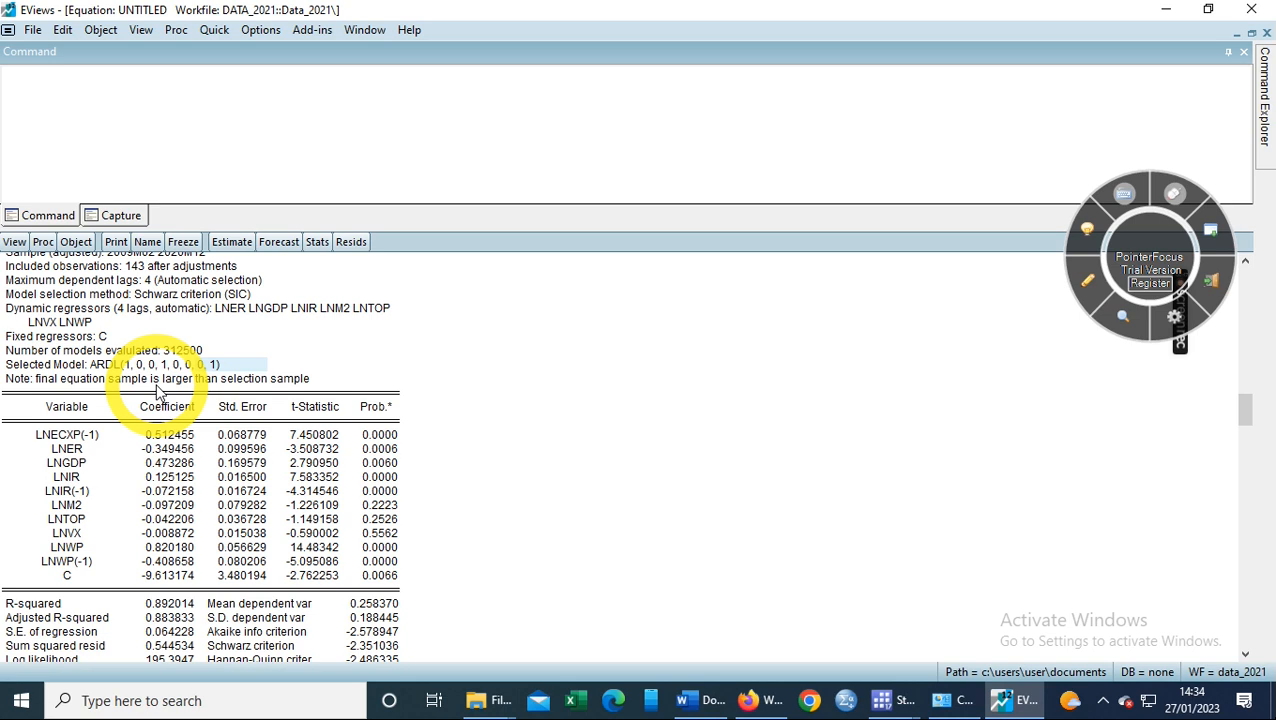
# - Show the Long Run Form and Bounds Test view under Coefficient Diagnostics
pyautogui.click(15, 245)
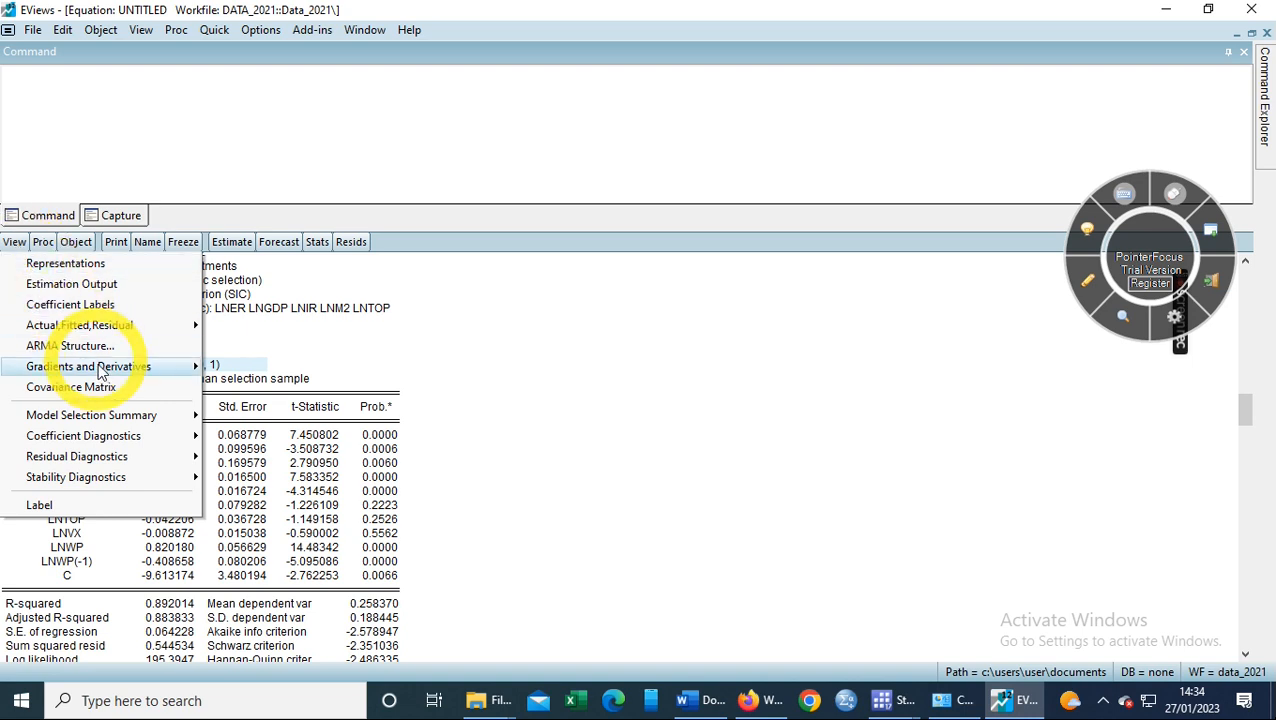
pyautogui.moveTo(118, 441)
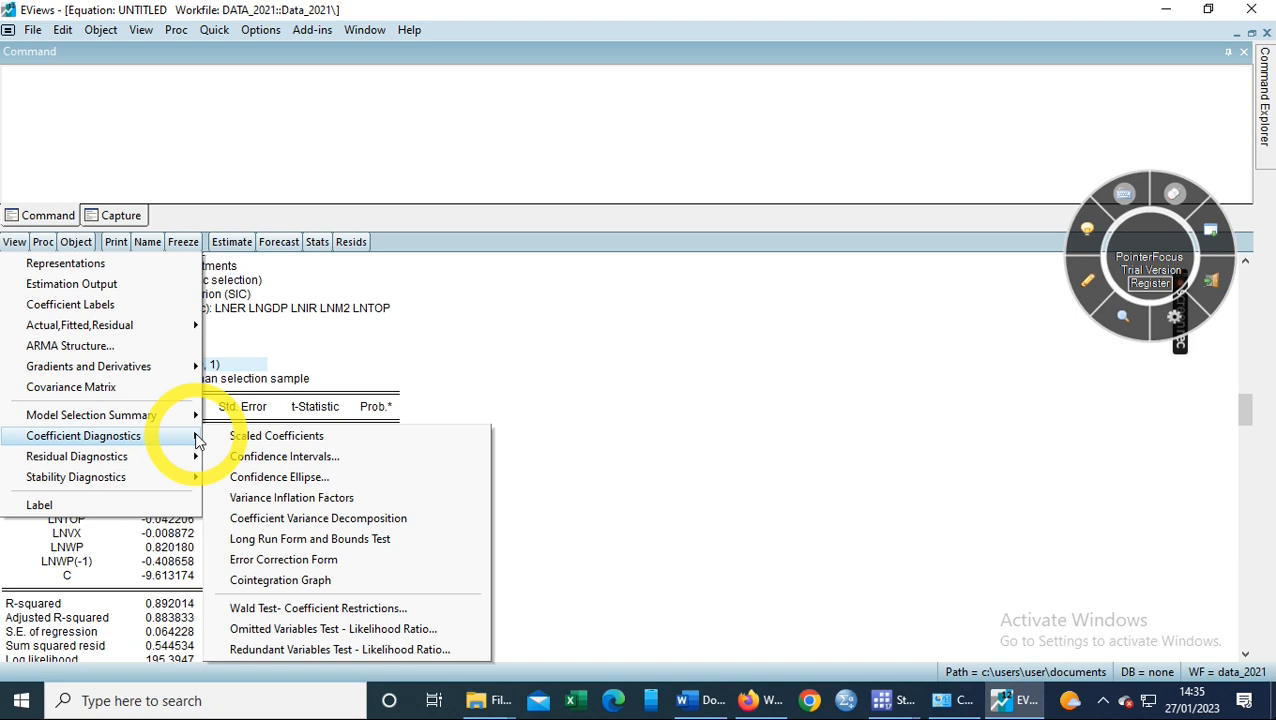
pyautogui.click(308, 540)
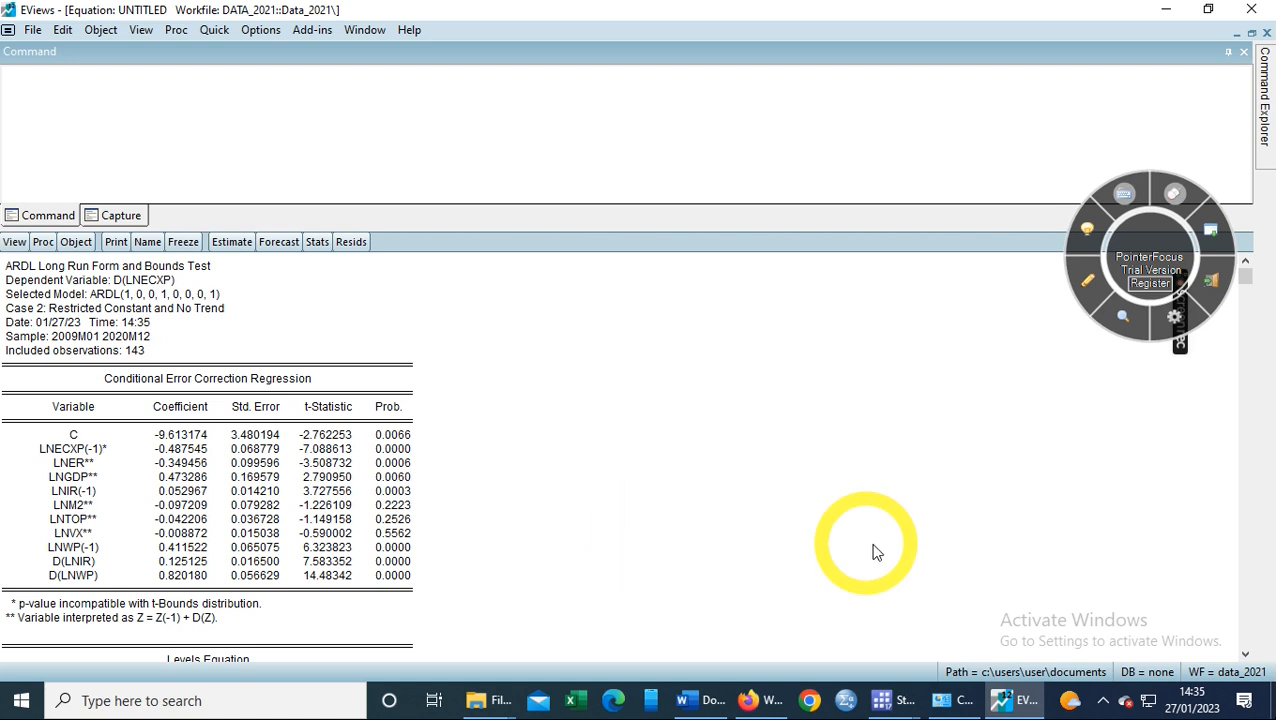
# - Highlight the Levels Equation table and scroll to the F-Bounds Test (F = 6.287517, k = 7)
pyautogui.scroll(-8, 1247, 655)
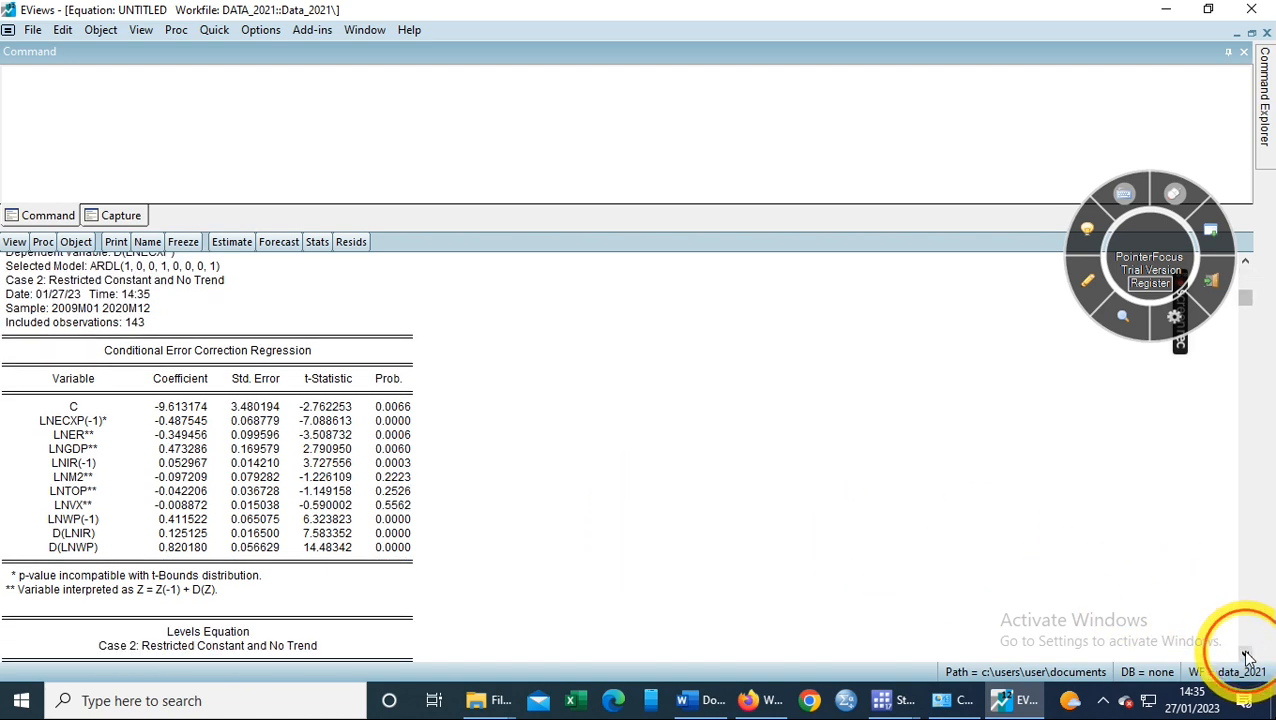
pyautogui.scroll(-10, 1247, 655)
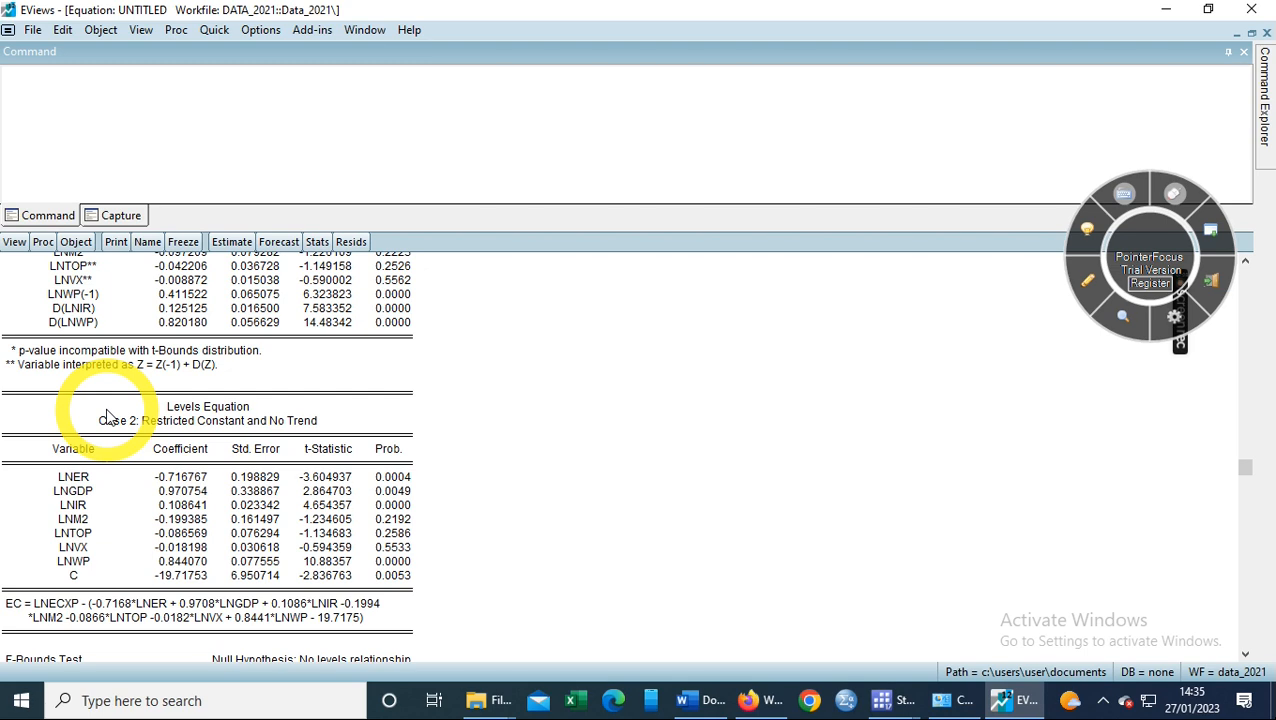
pyautogui.moveTo(102, 406); pyautogui.dragTo(241, 583)
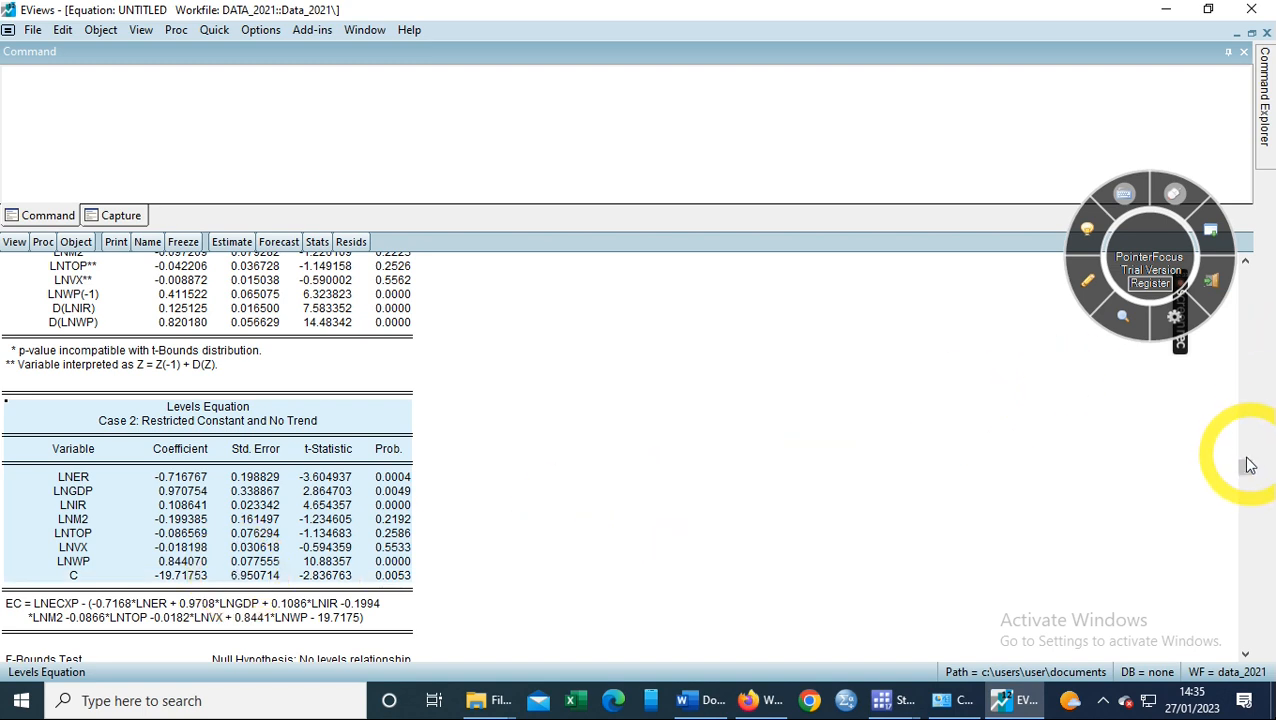
pyautogui.moveTo(1247, 465); pyautogui.dragTo(1272, 620)
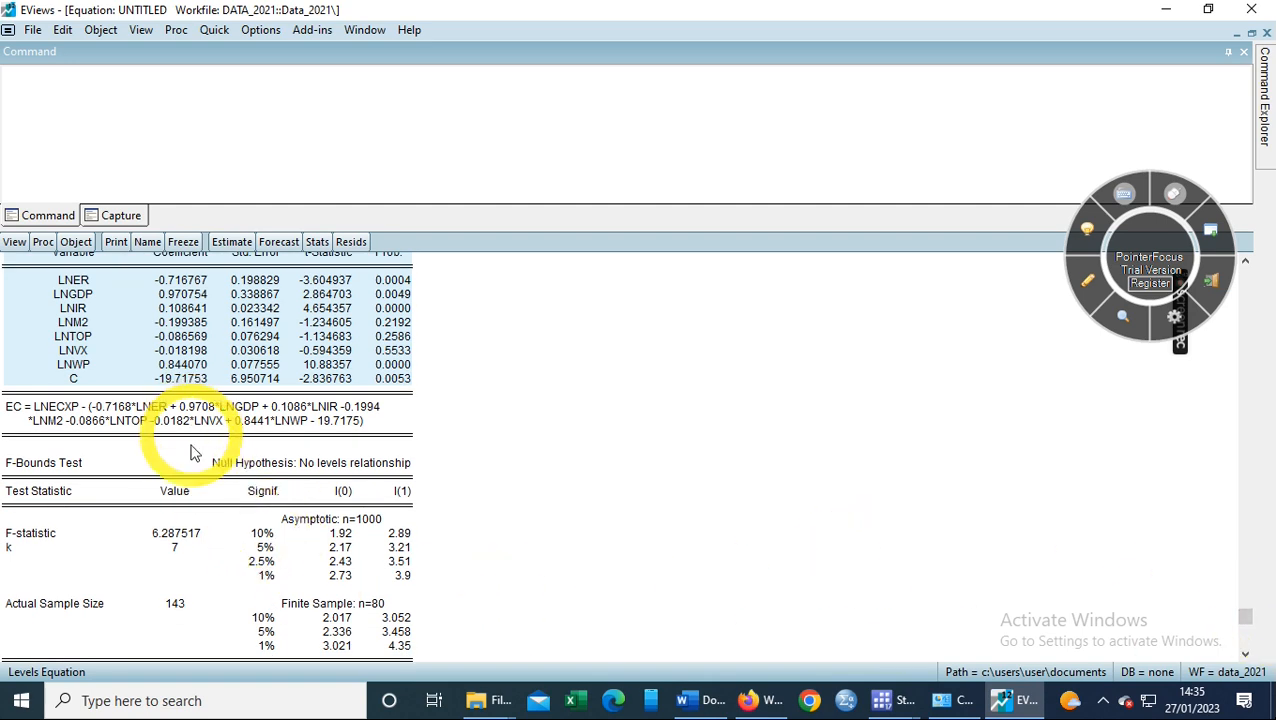
pyautogui.click(152, 537)
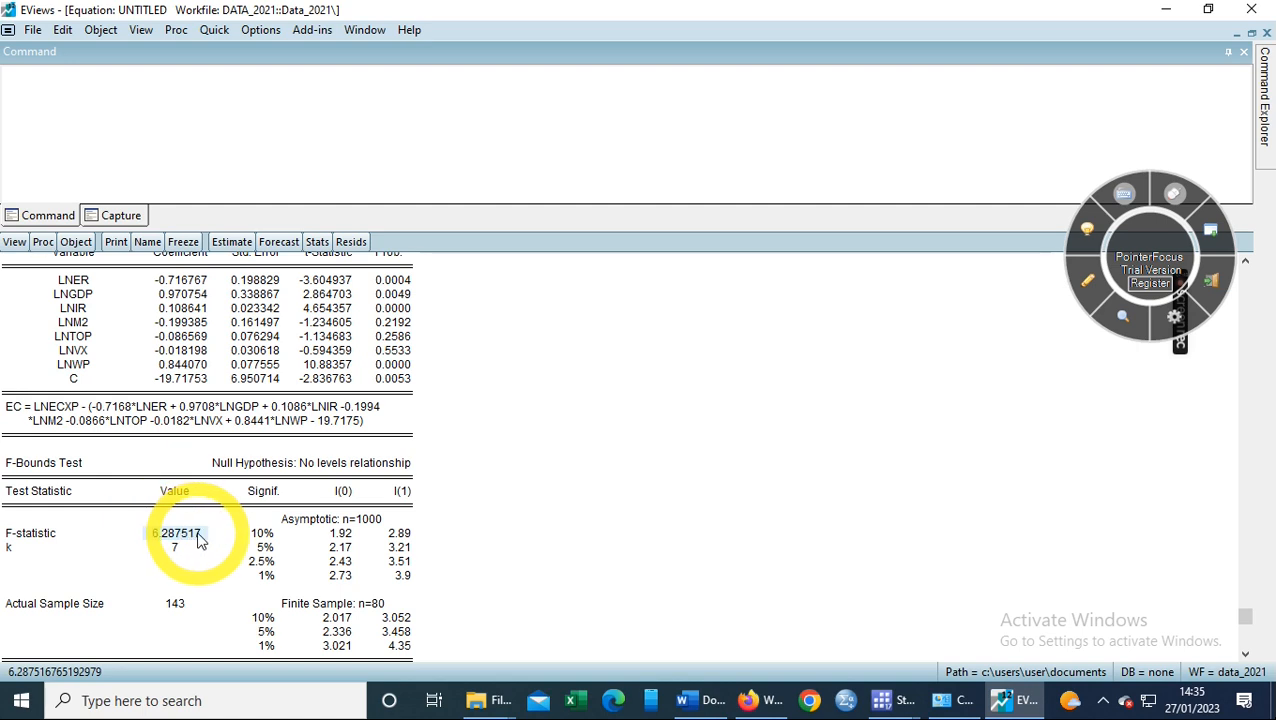
pyautogui.moveTo(335, 548); pyautogui.dragTo(401, 580)
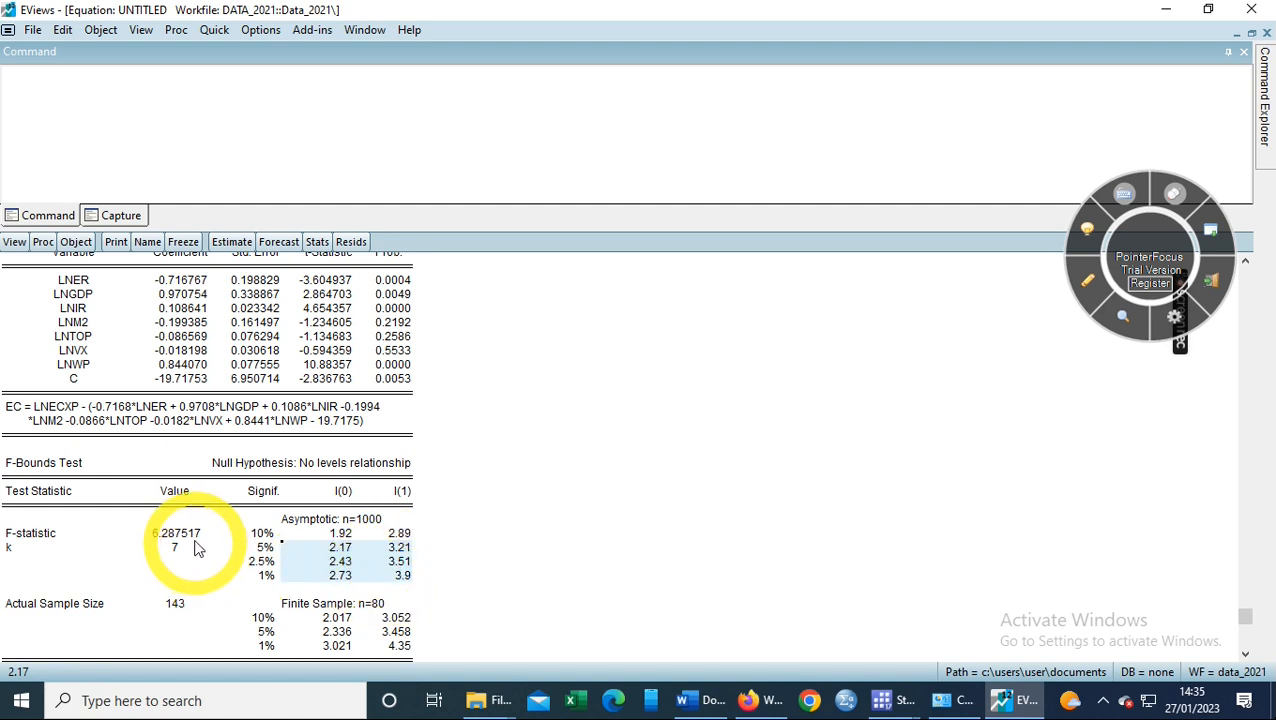
pyautogui.click(193, 535)
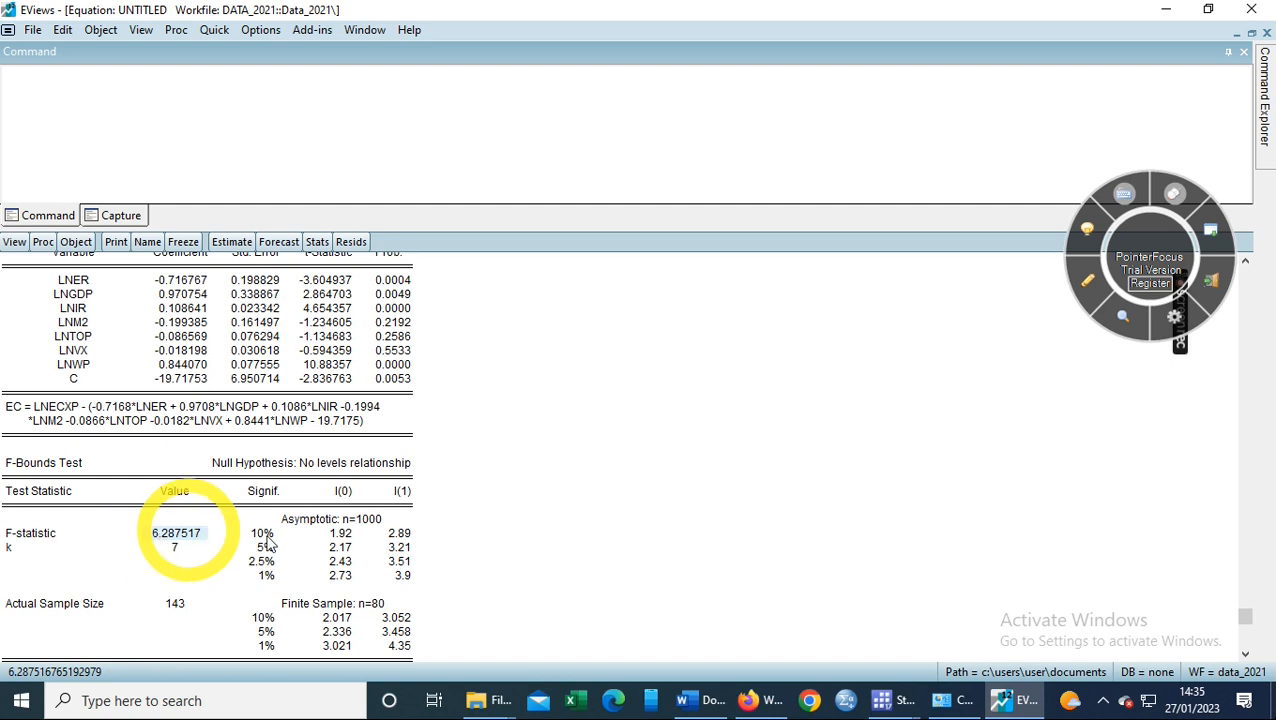
pyautogui.click(390, 538)
pyautogui.moveTo(392, 540); pyautogui.dragTo(411, 577)
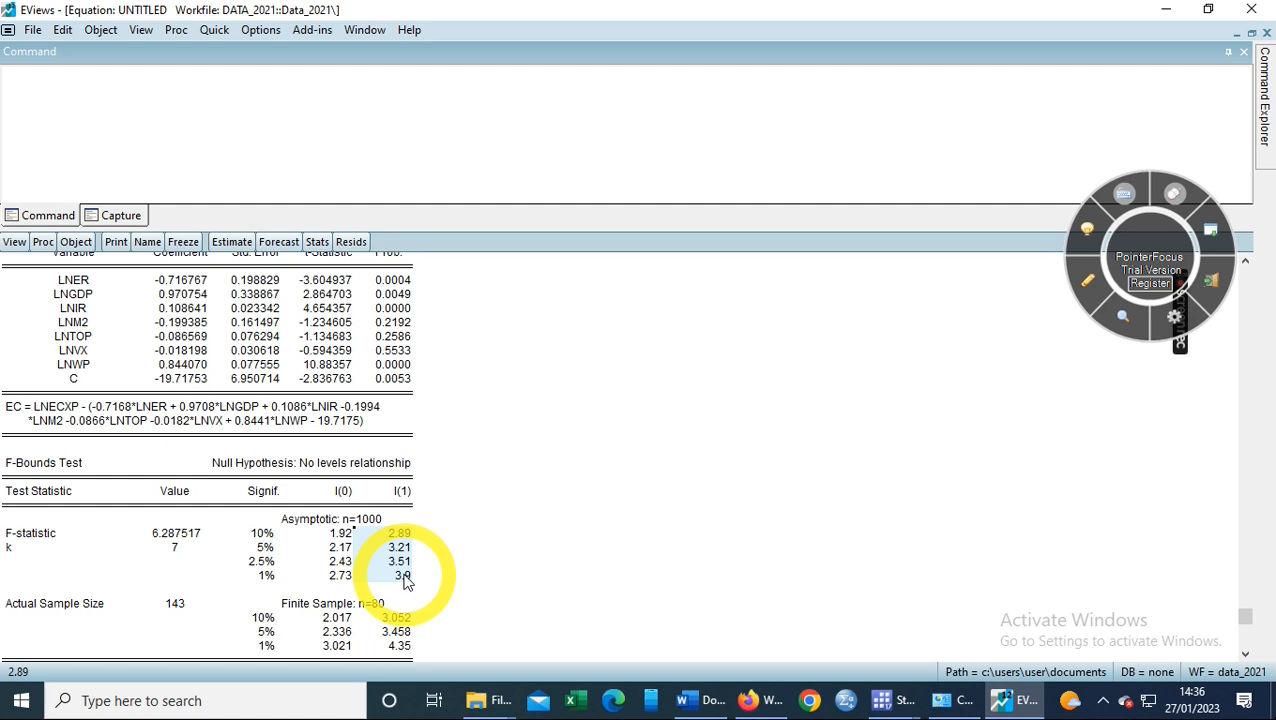
pyautogui.click(1246, 655)
pyautogui.click(1246, 655)
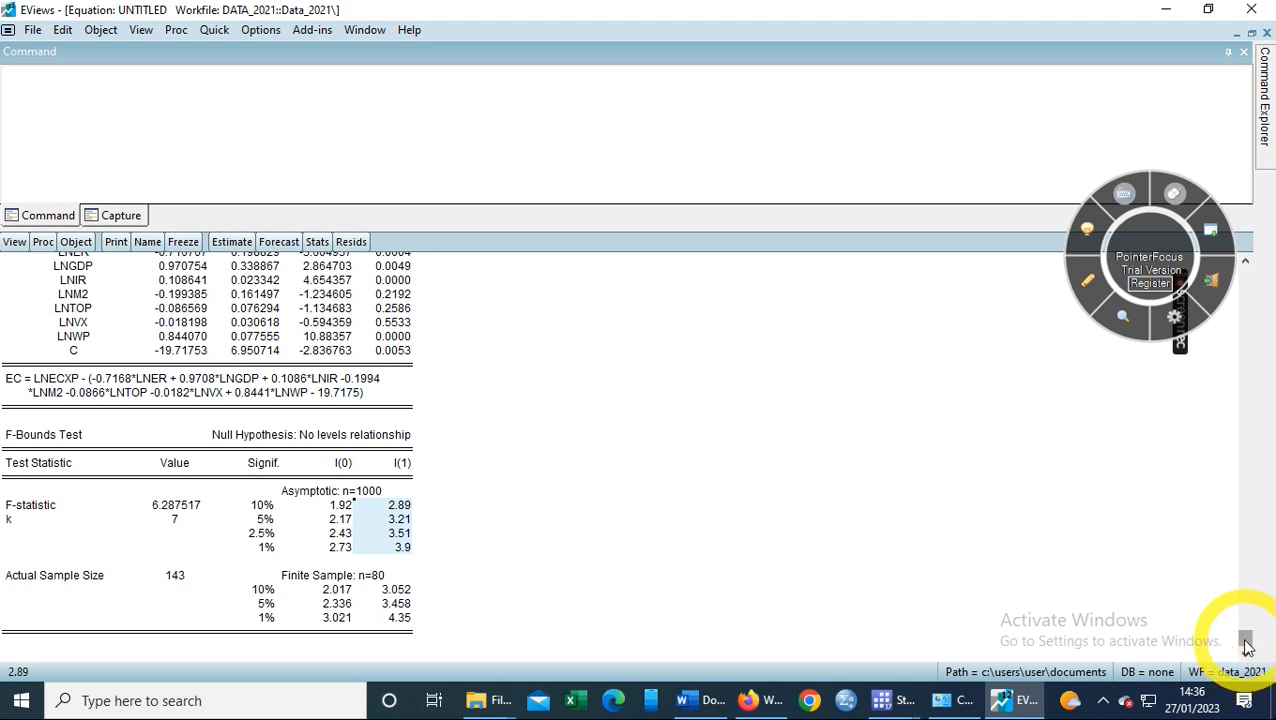
pyautogui.moveTo(1246, 641); pyautogui.dragTo(1244, 580)
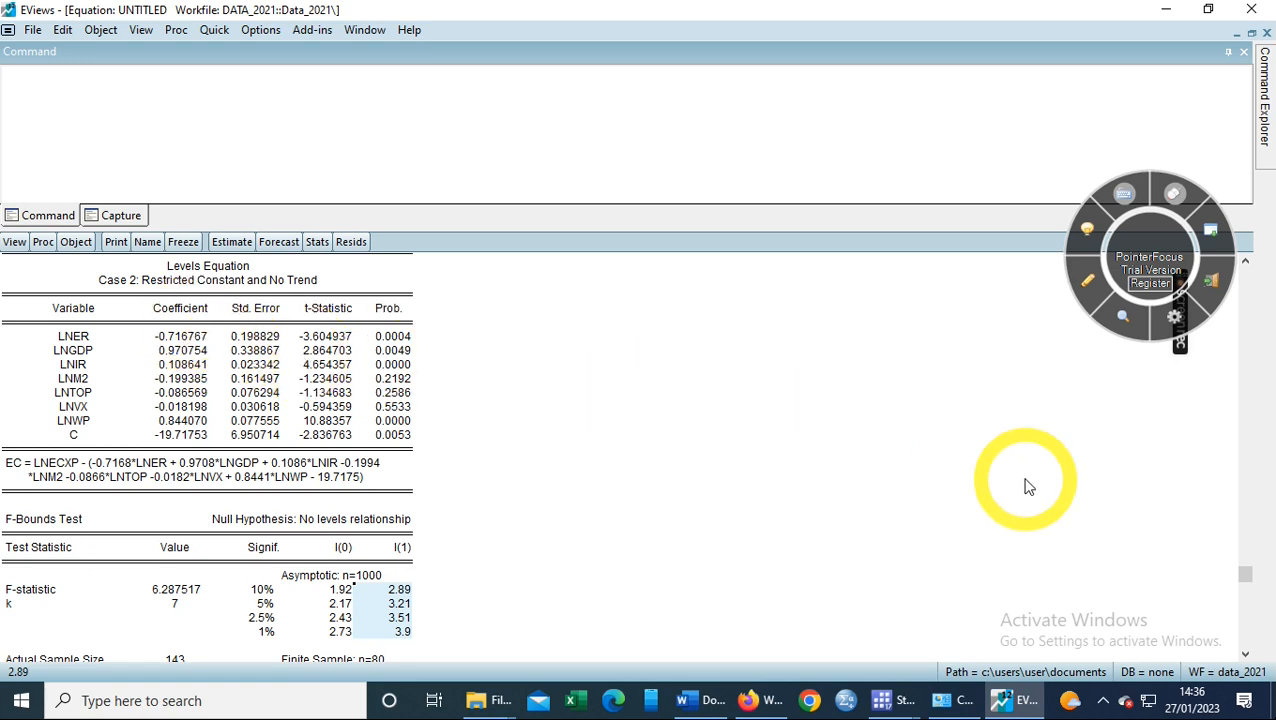
pyautogui.moveTo(1248, 585); pyautogui.dragTo(1245, 567)
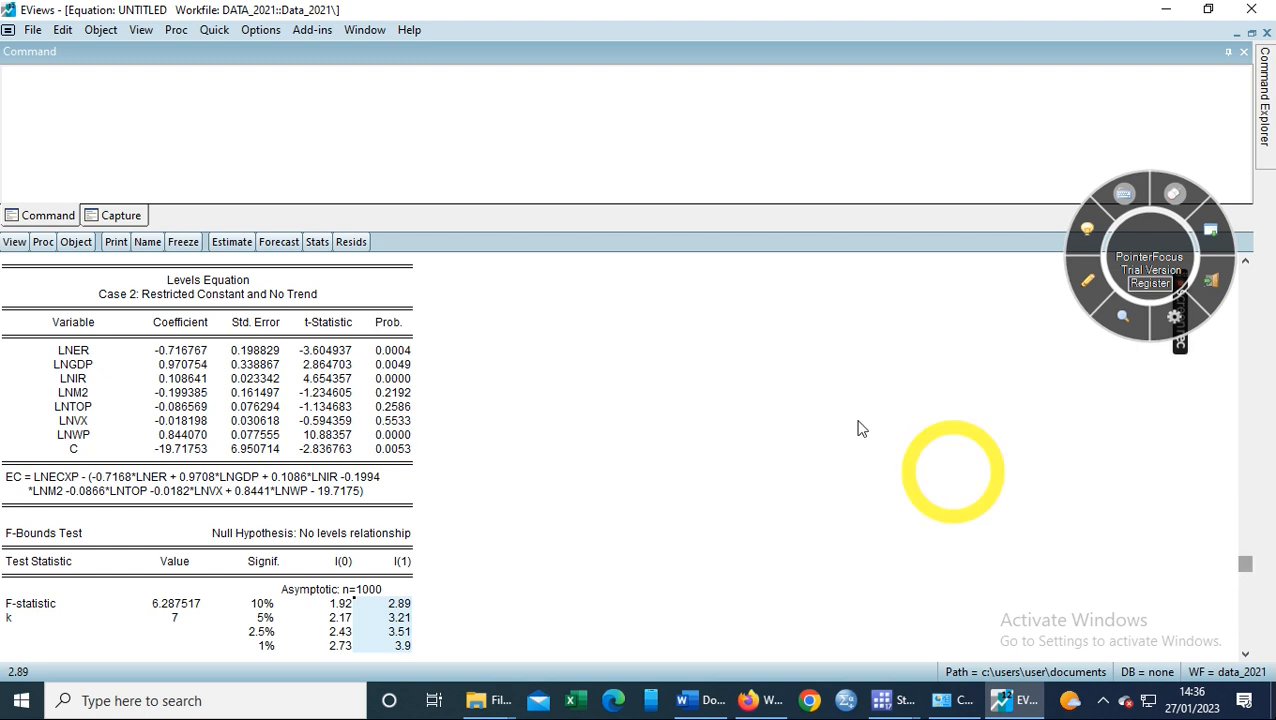
pyautogui.click(381, 352)
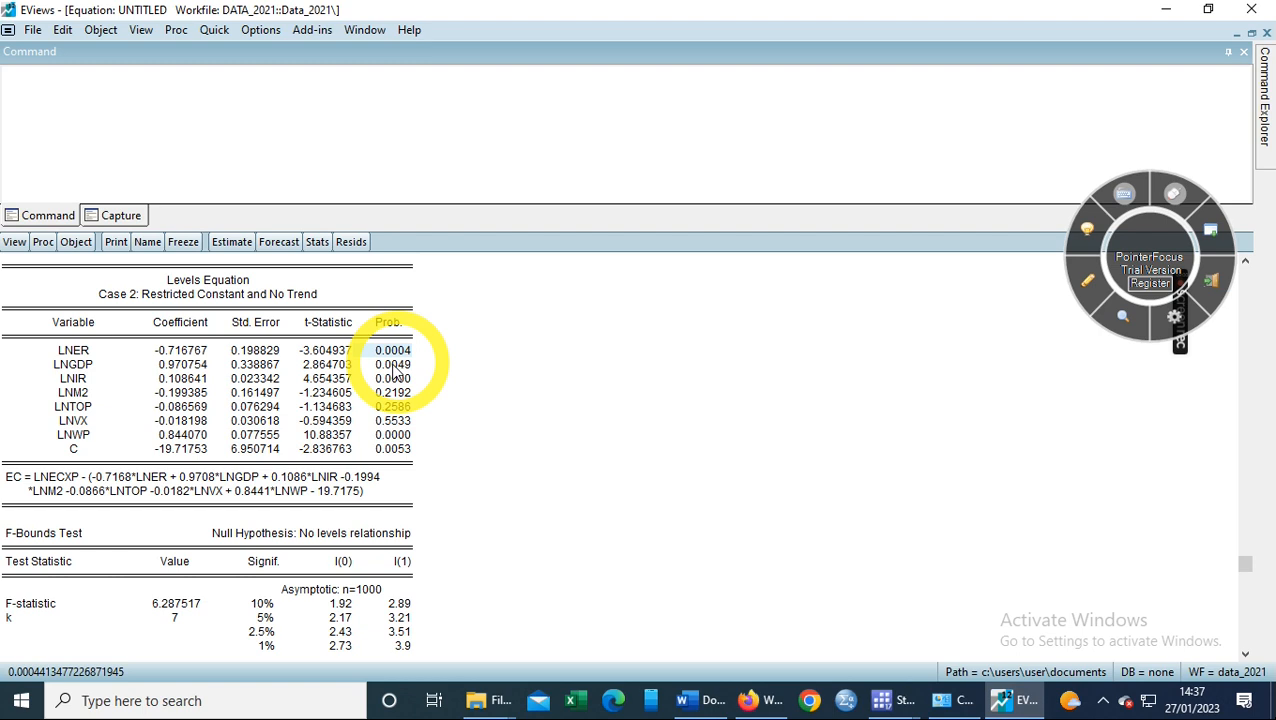
pyautogui.click(404, 366)
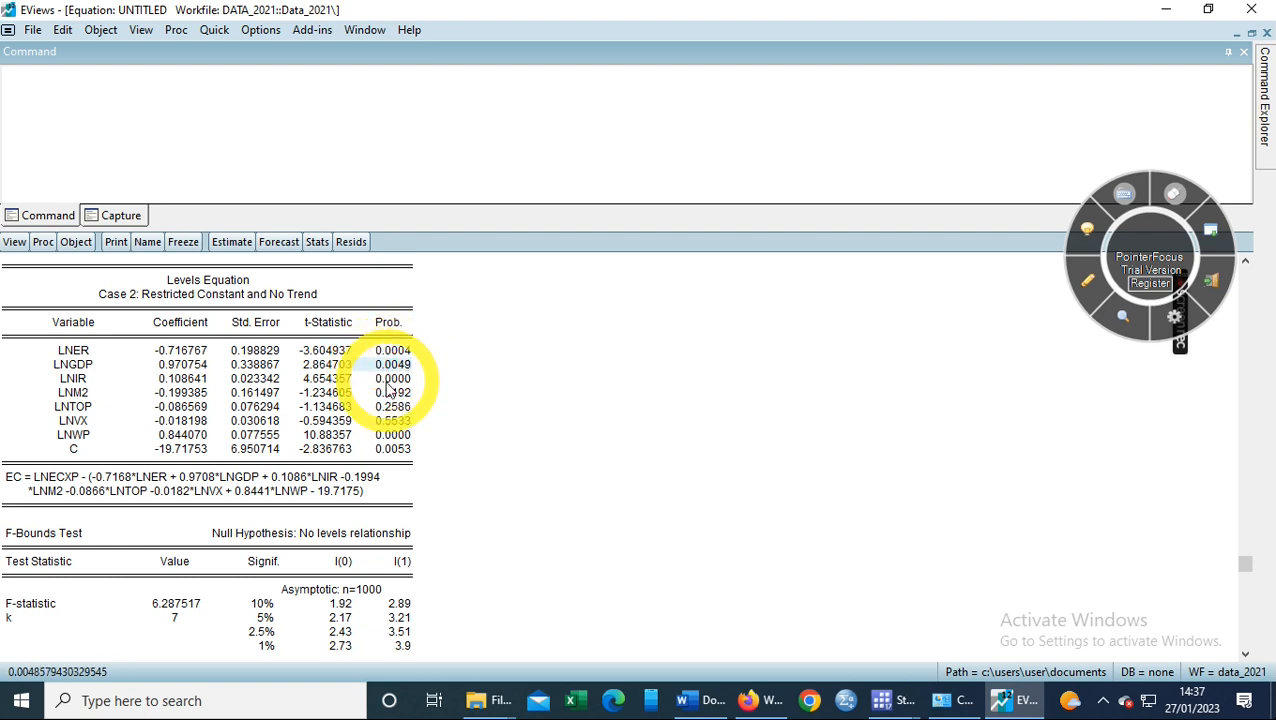
pyautogui.click(403, 380)
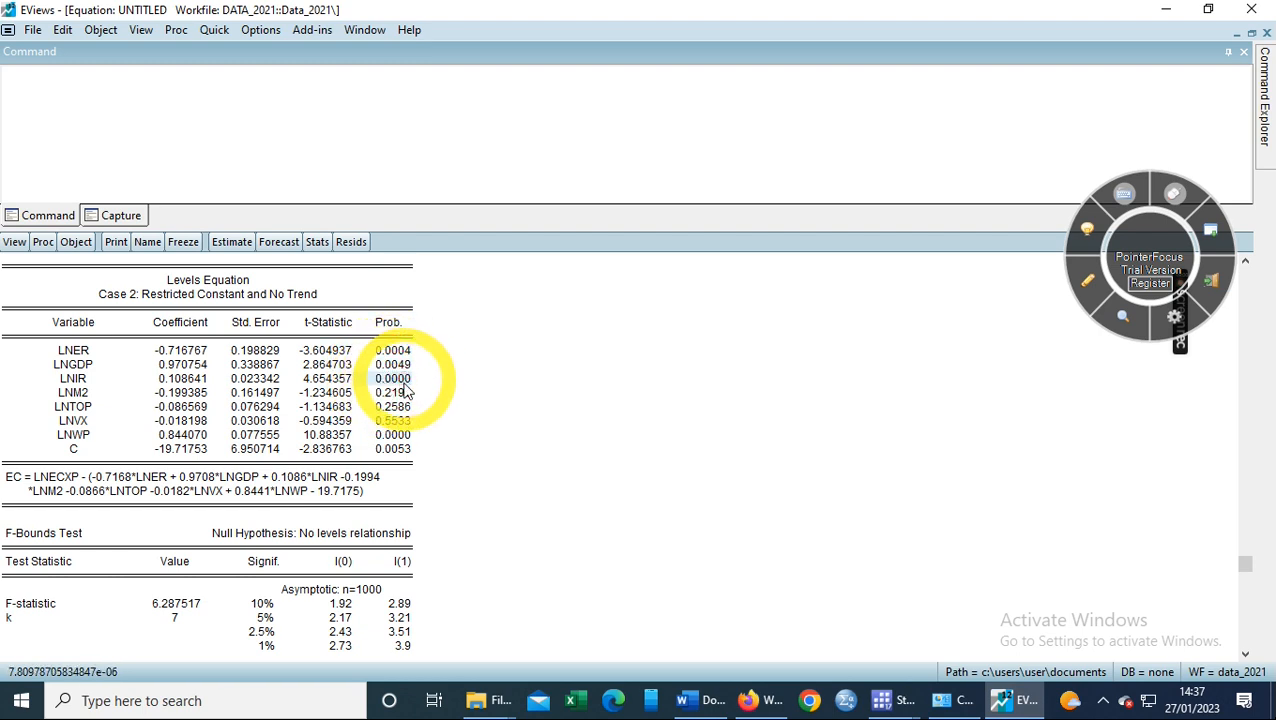
pyautogui.click(385, 394)
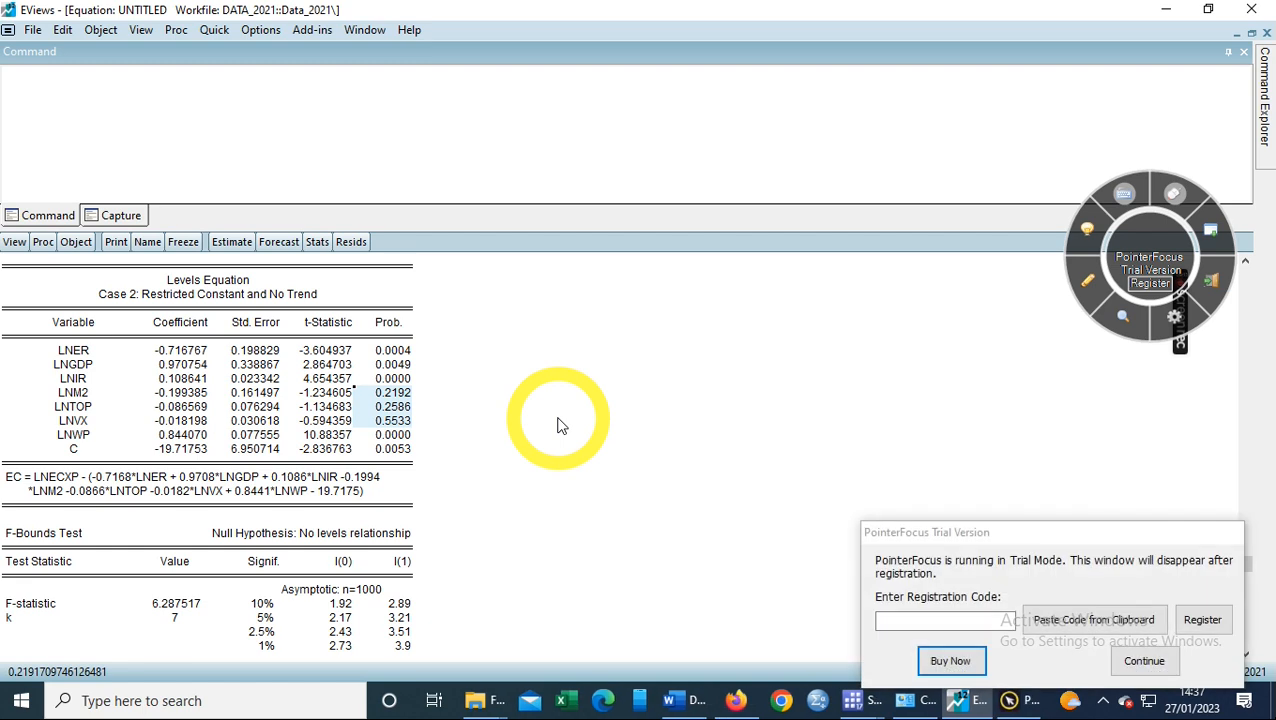
pyautogui.click(1145, 661)
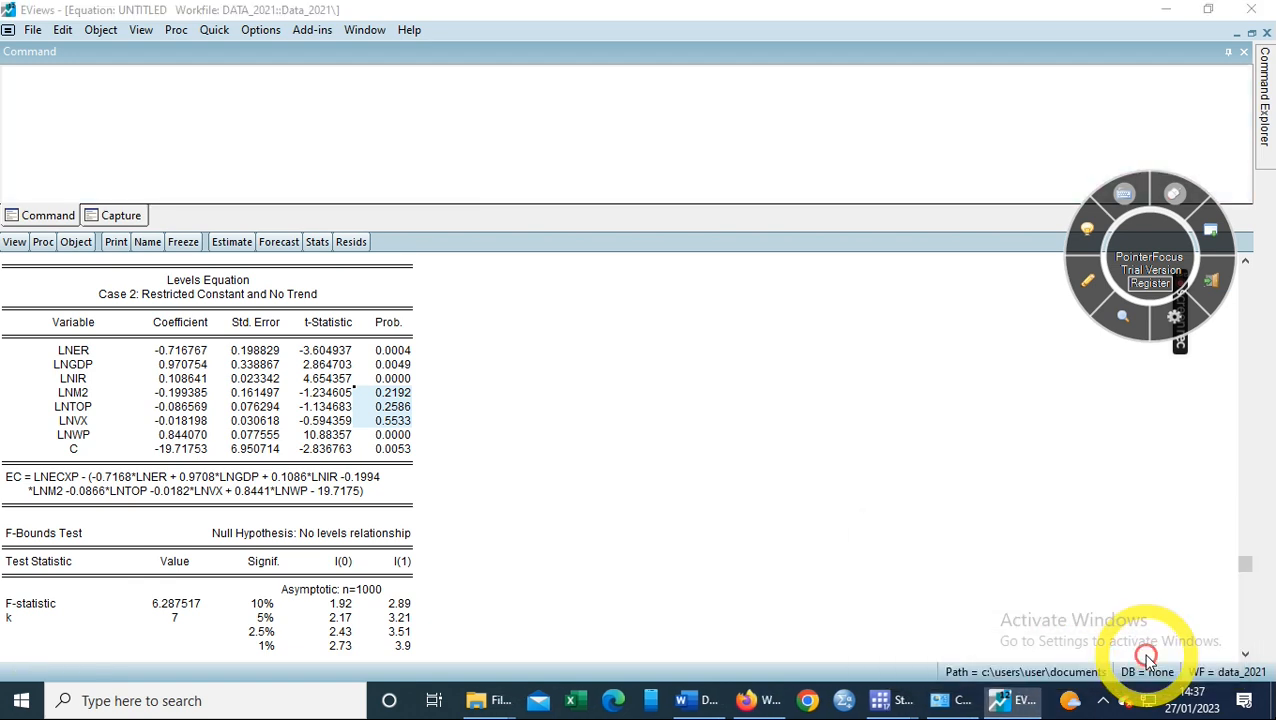
# - Display the ARDL error correction form (CointEq(-1) -0.487545) and start selecting the ECM Regression table
pyautogui.click(14, 243)
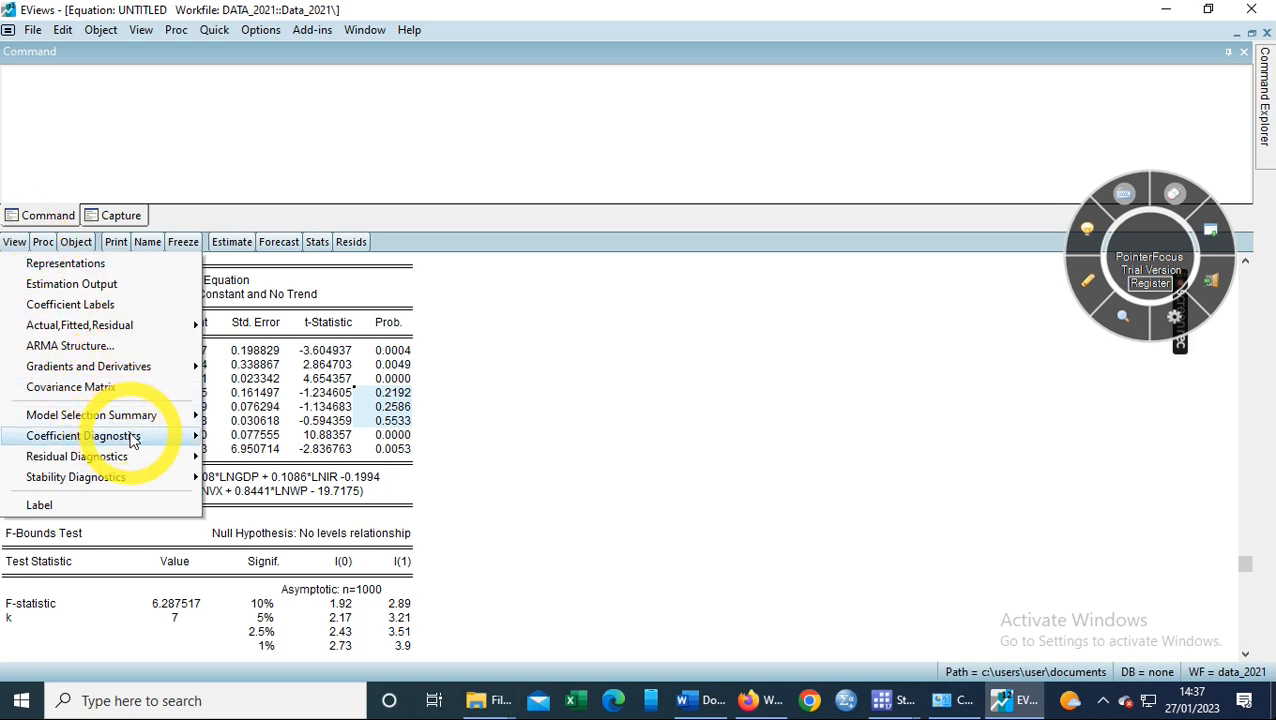
pyautogui.moveTo(133, 441)
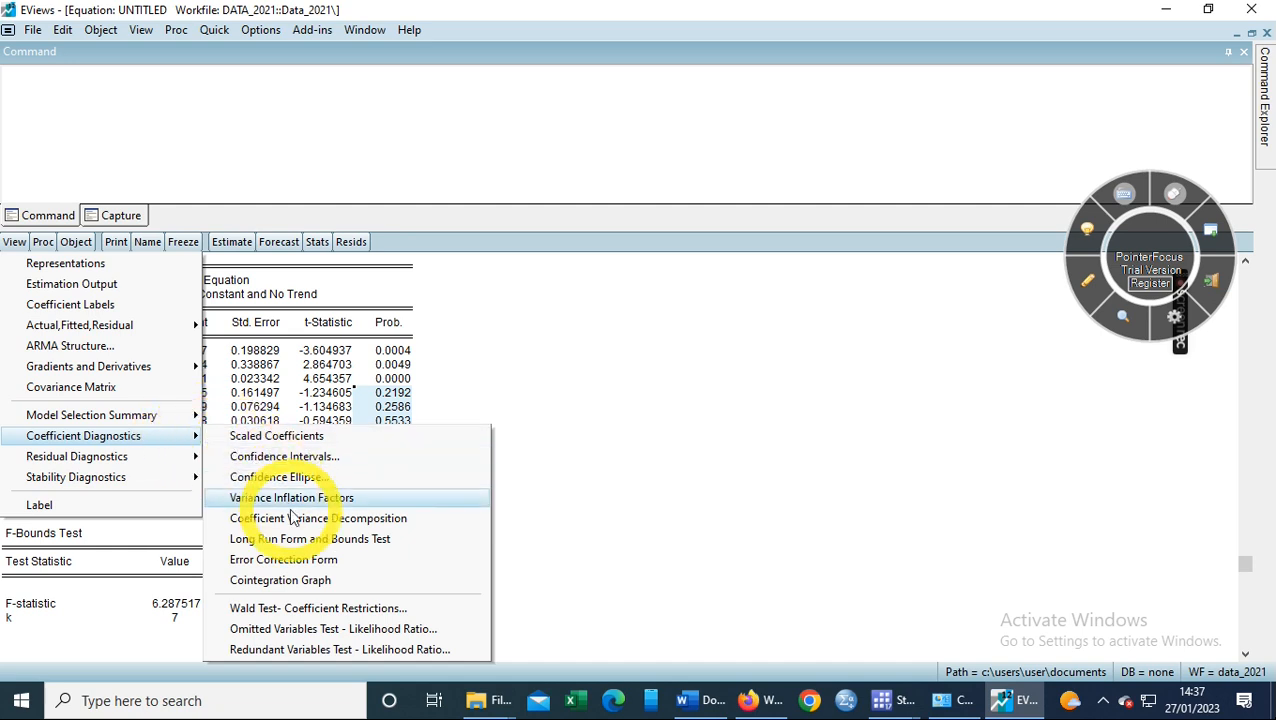
pyautogui.click(309, 559)
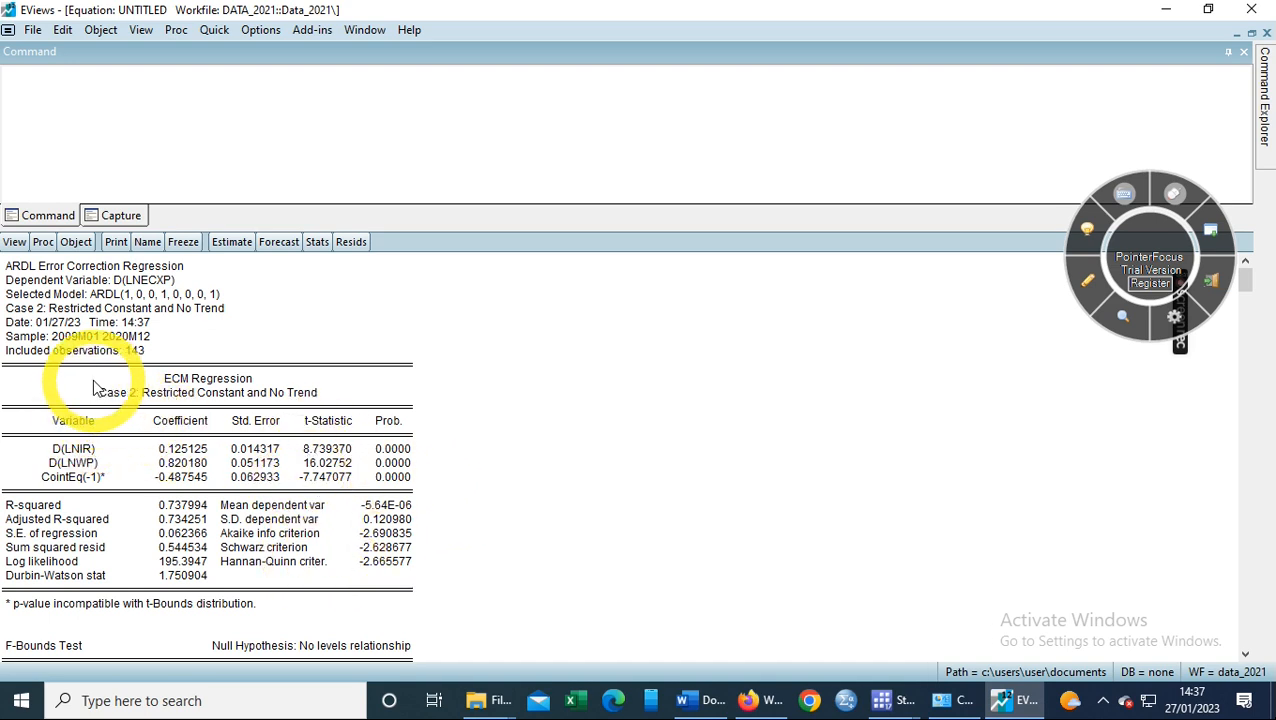
pyautogui.click(228, 397)
pyautogui.moveTo(228, 397); pyautogui.dragTo(395, 483)
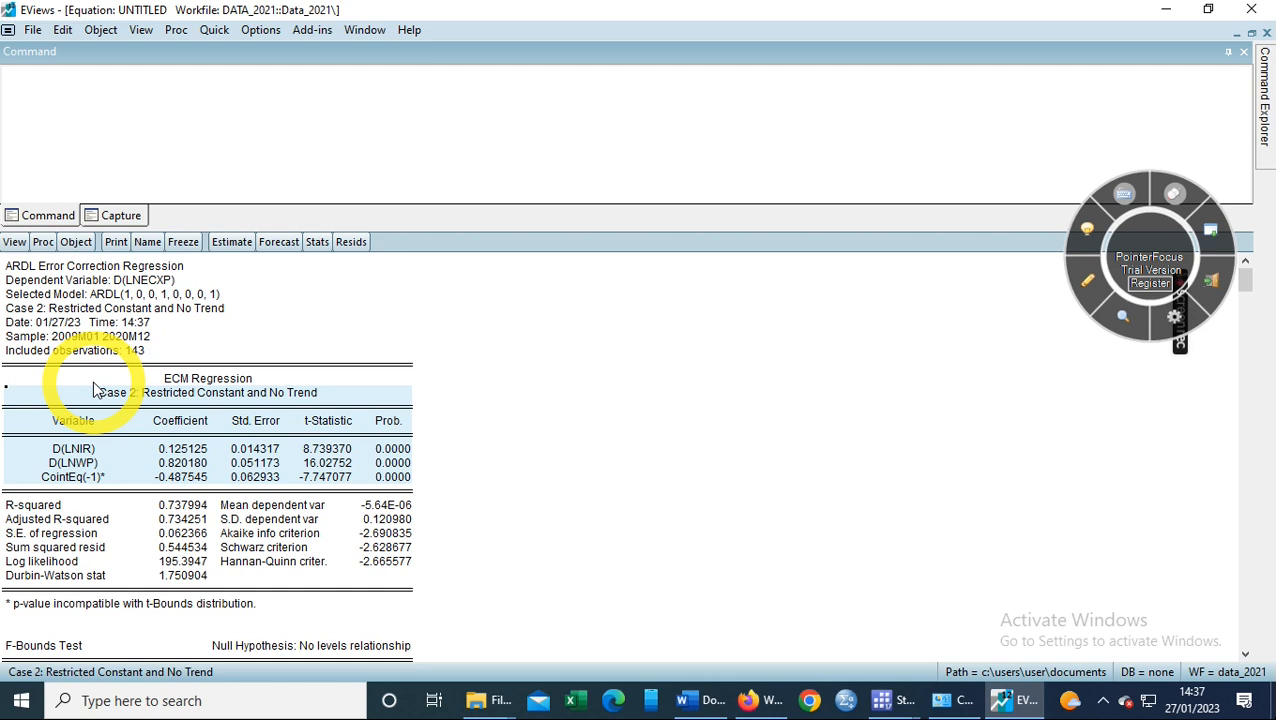
pyautogui.click(44, 479)
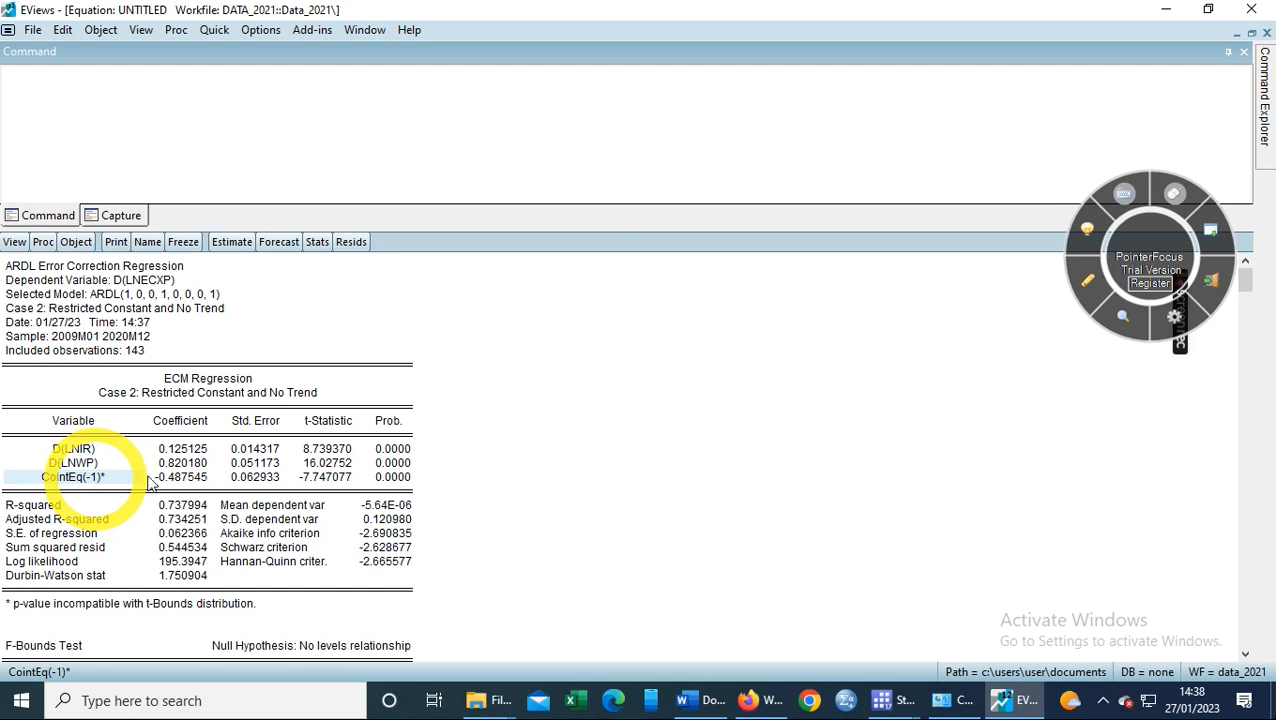
pyautogui.click(392, 479)
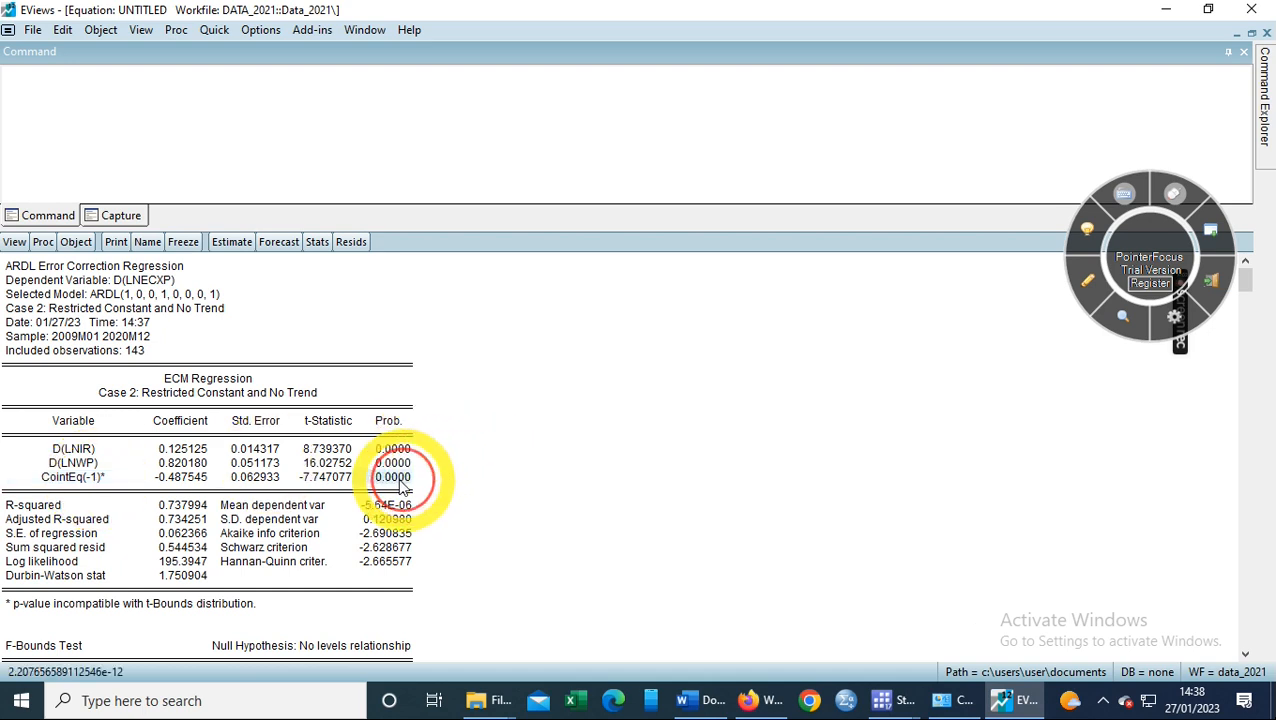
pyautogui.click(382, 480)
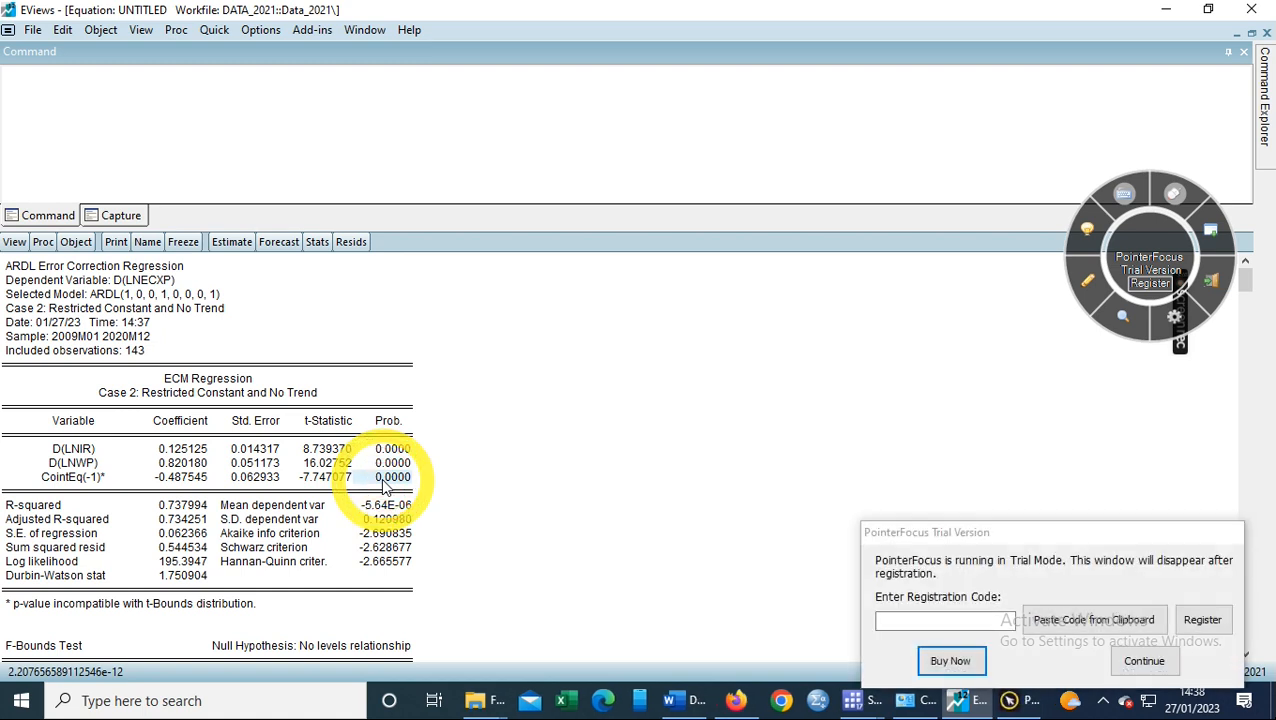
pyautogui.click(1144, 661)
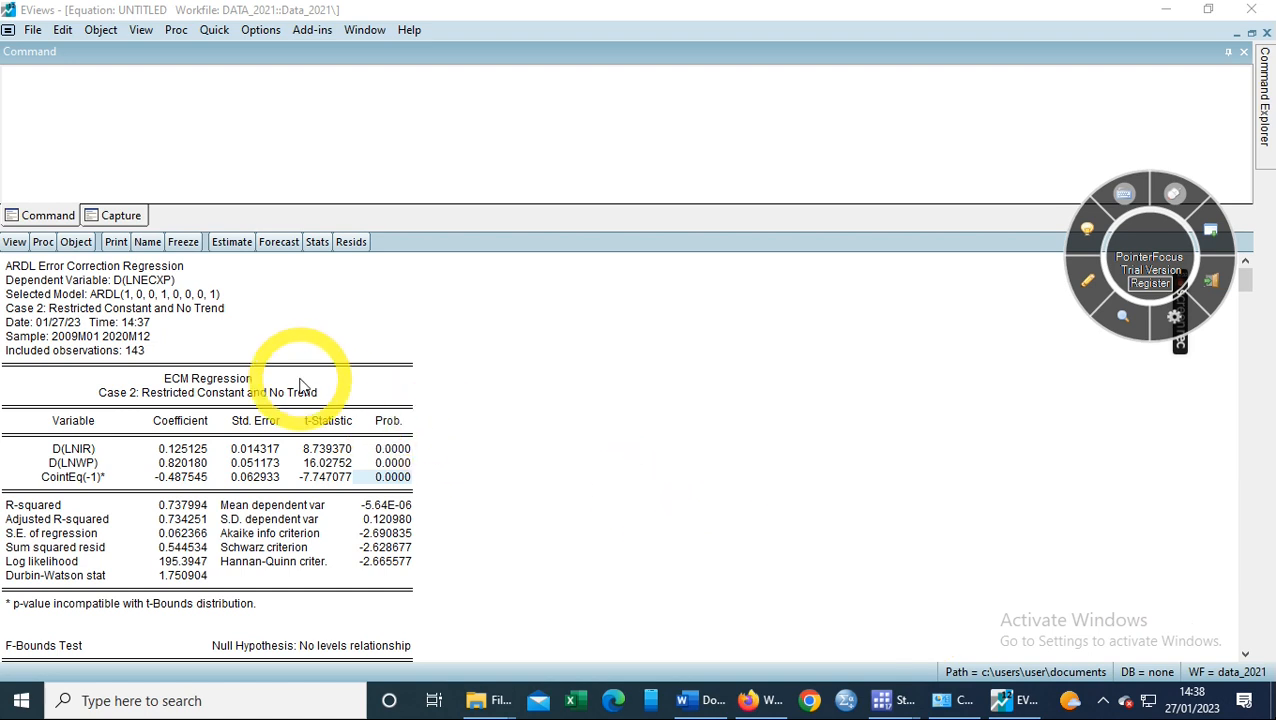
# - Run the Recursive Estimates CUSUM Test to graph CUSUM against its 5% significance bounds
pyautogui.click(13, 244)
pyautogui.moveTo(103, 442)
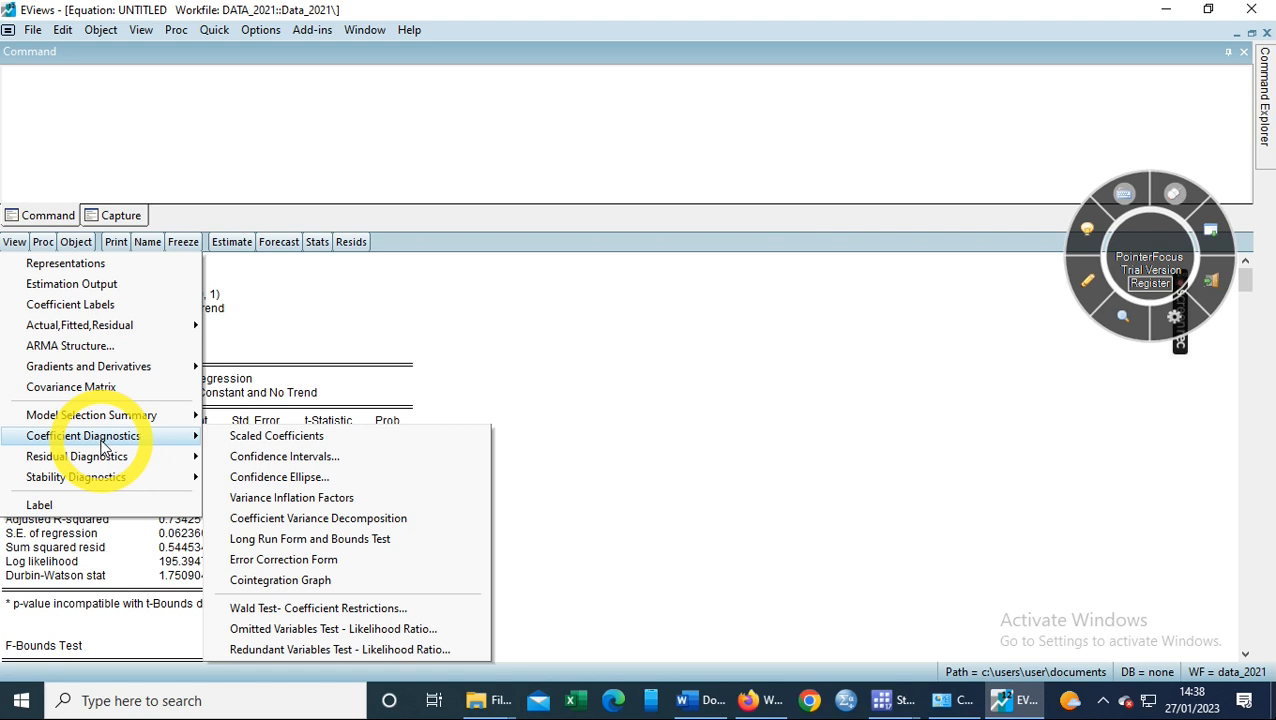
pyautogui.moveTo(113, 467)
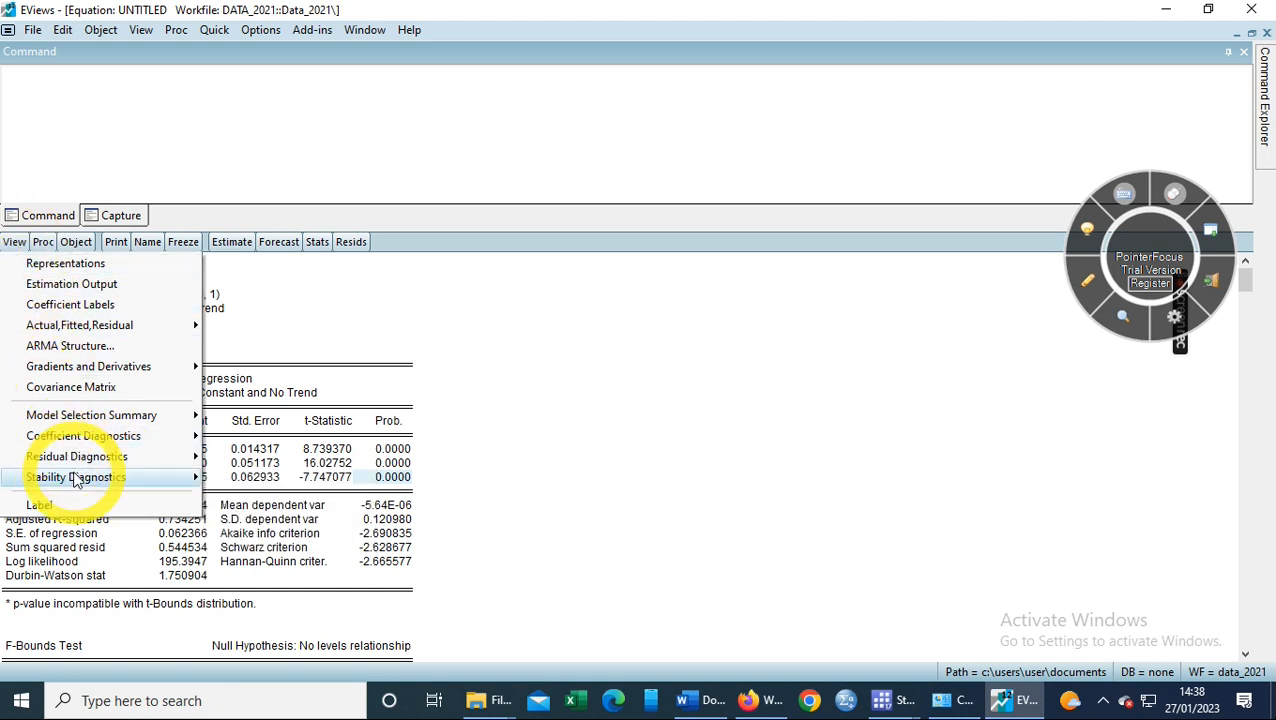
pyautogui.moveTo(74, 479)
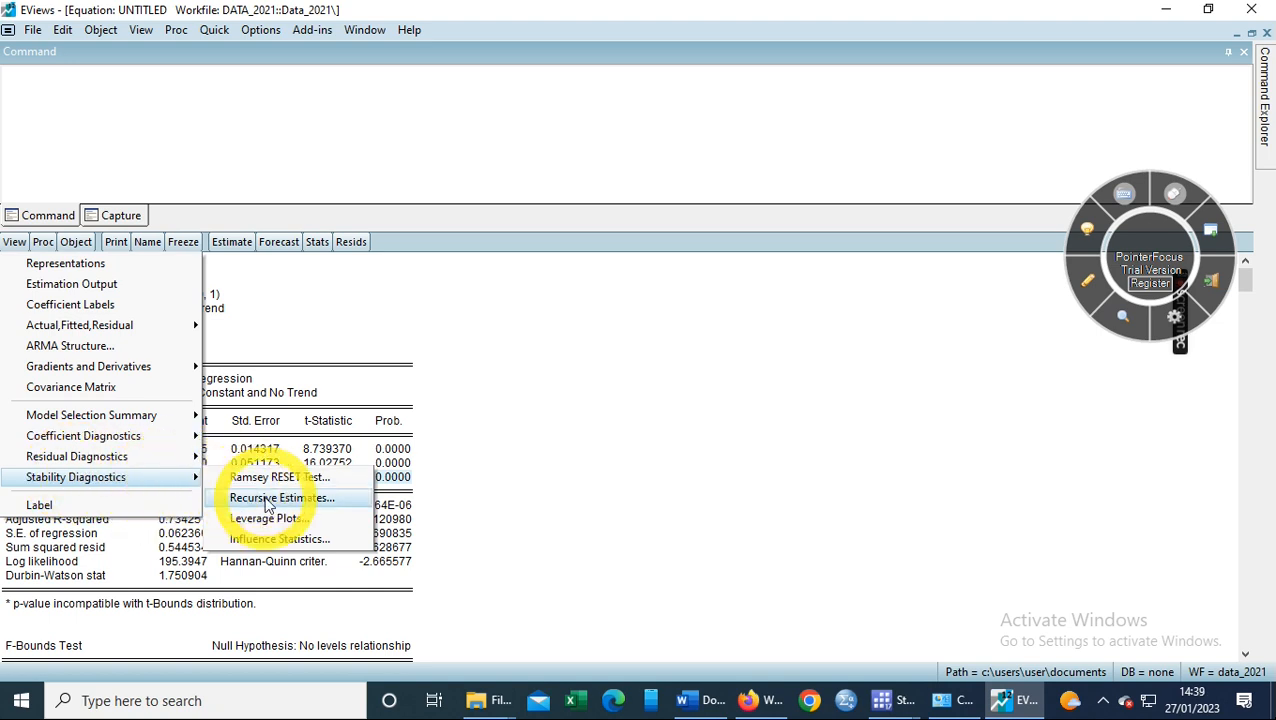
pyautogui.click(267, 498)
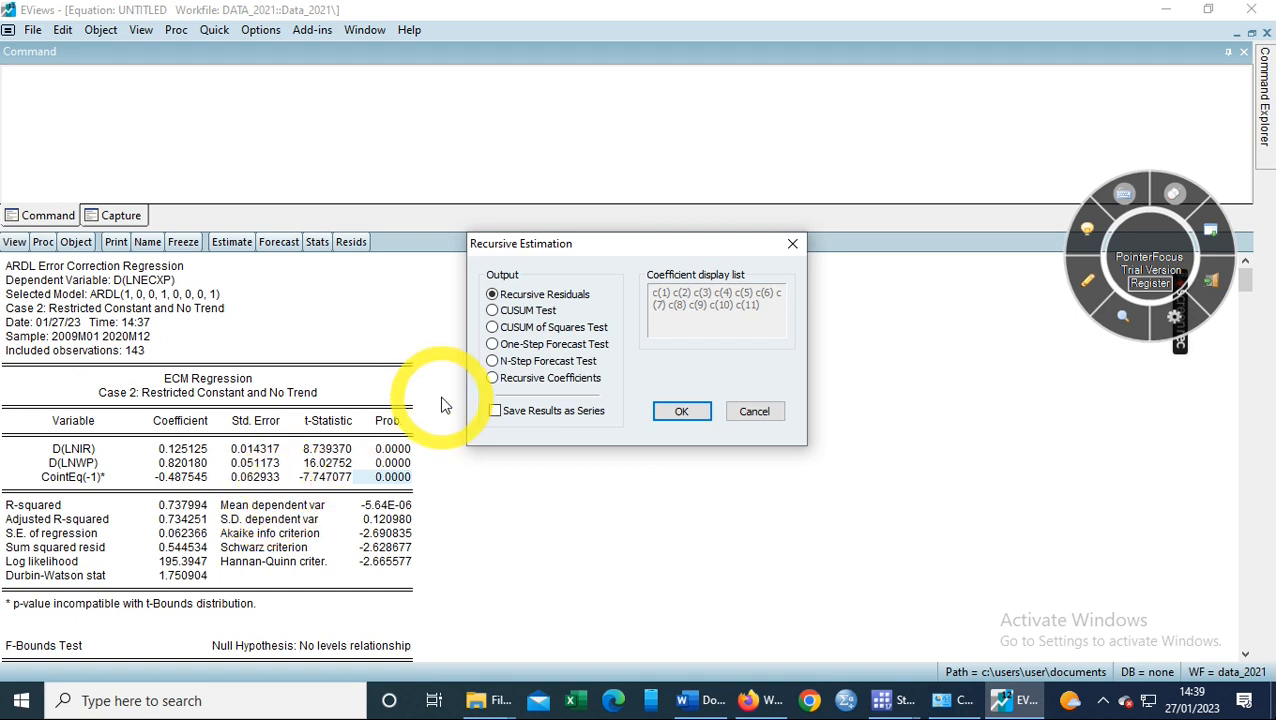
pyautogui.click(492, 311)
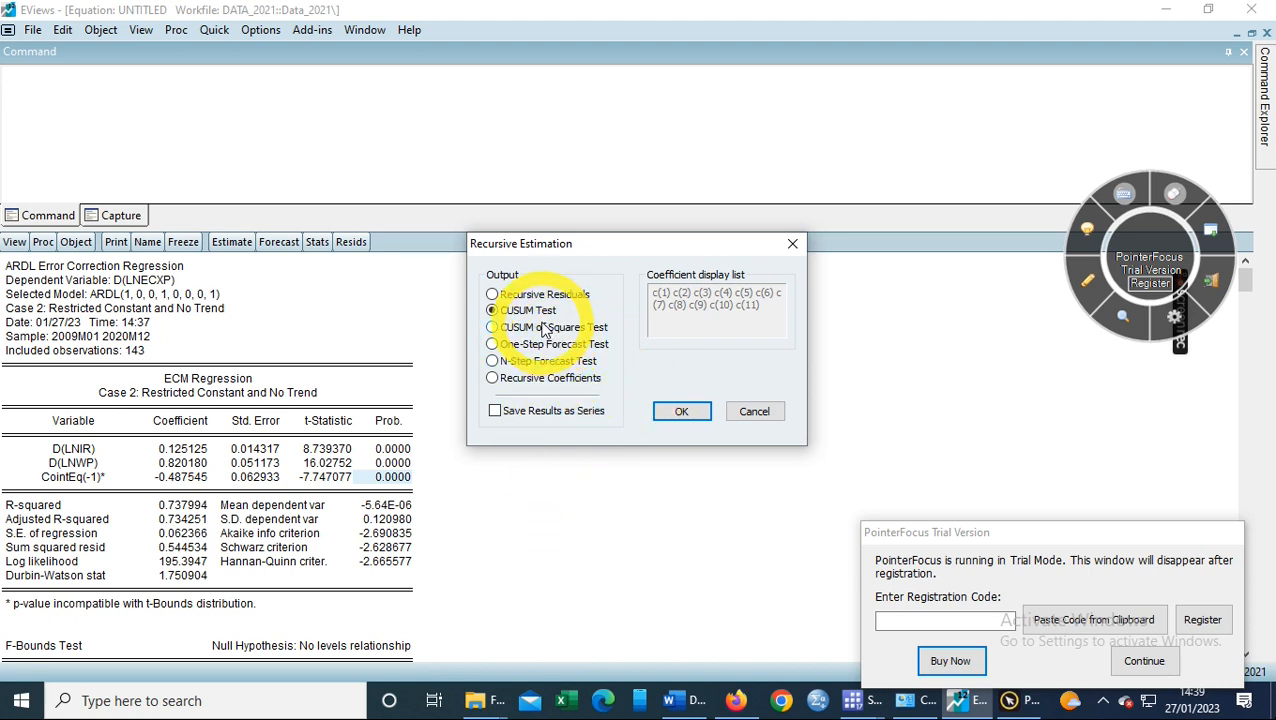
pyautogui.click(700, 417)
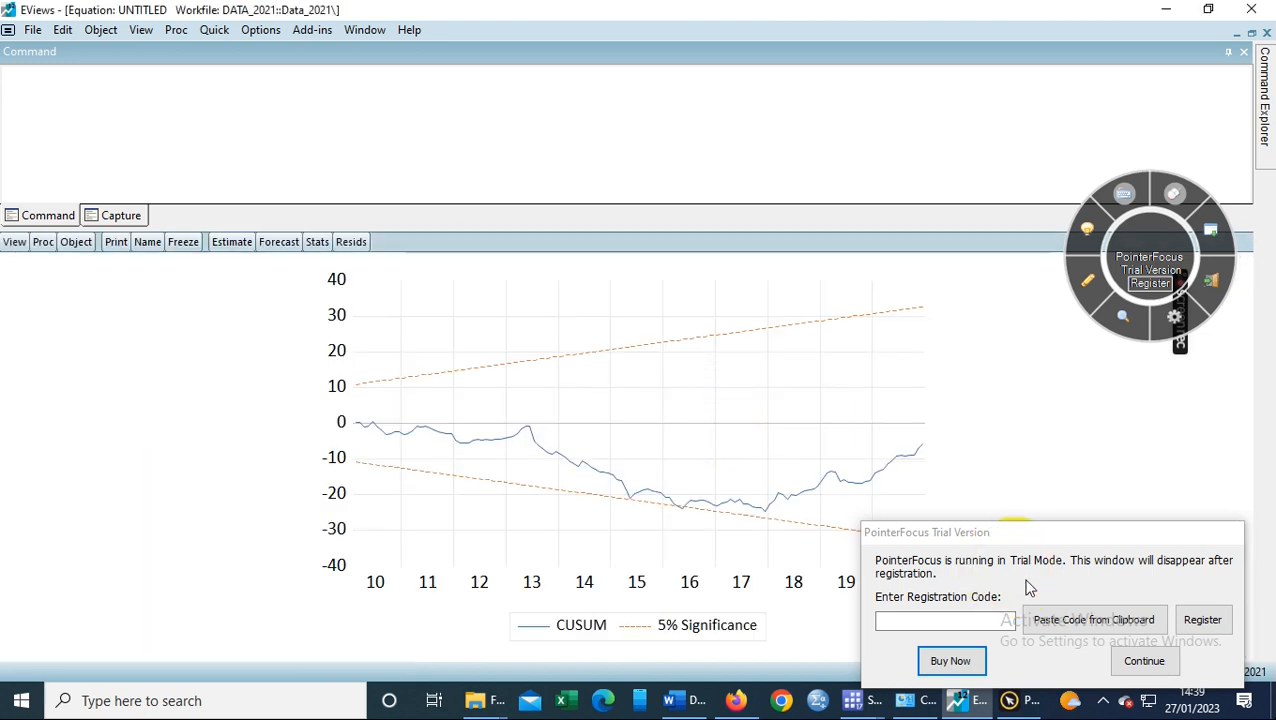
pyautogui.click(1140, 661)
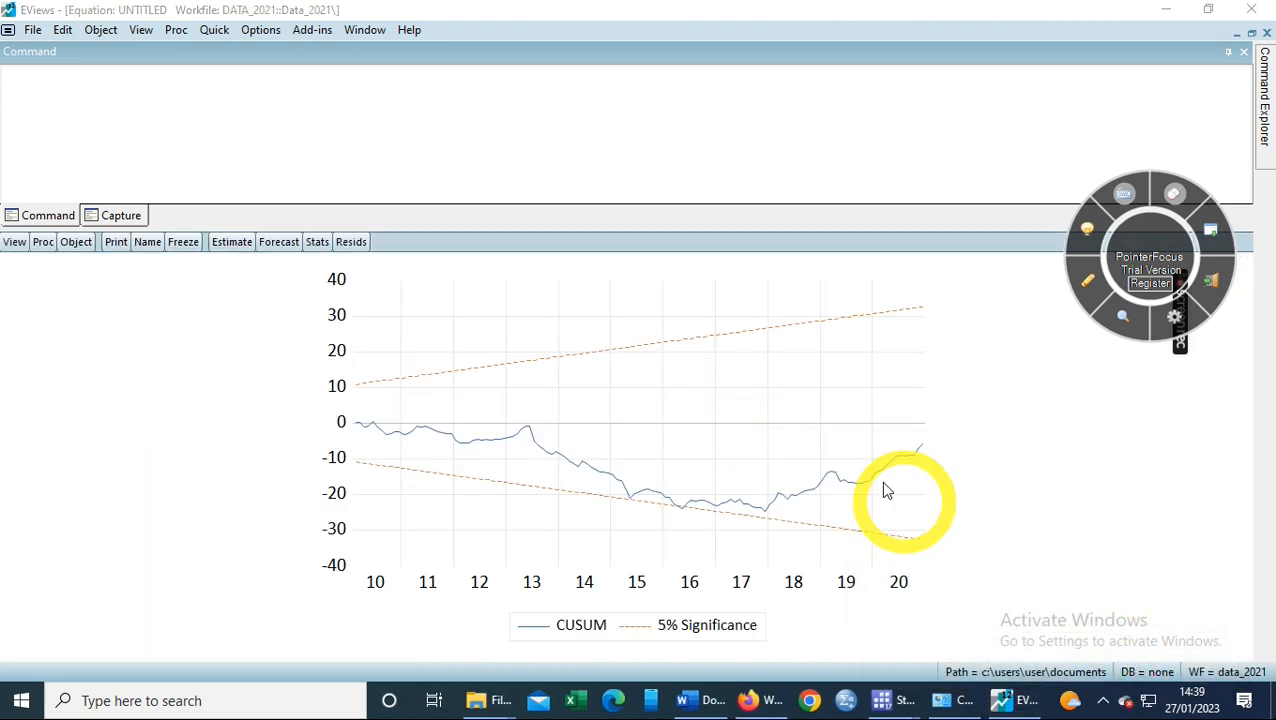
pyautogui.moveTo(884, 490)
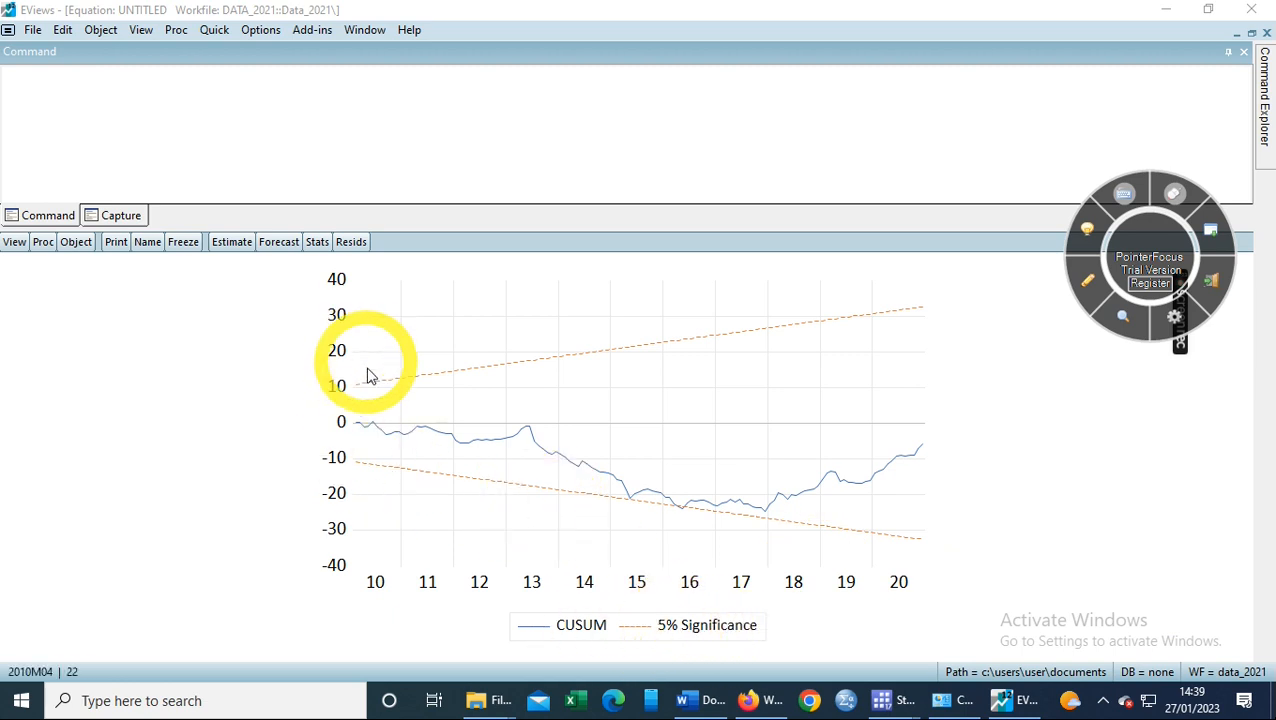
pyautogui.moveTo(370, 385)
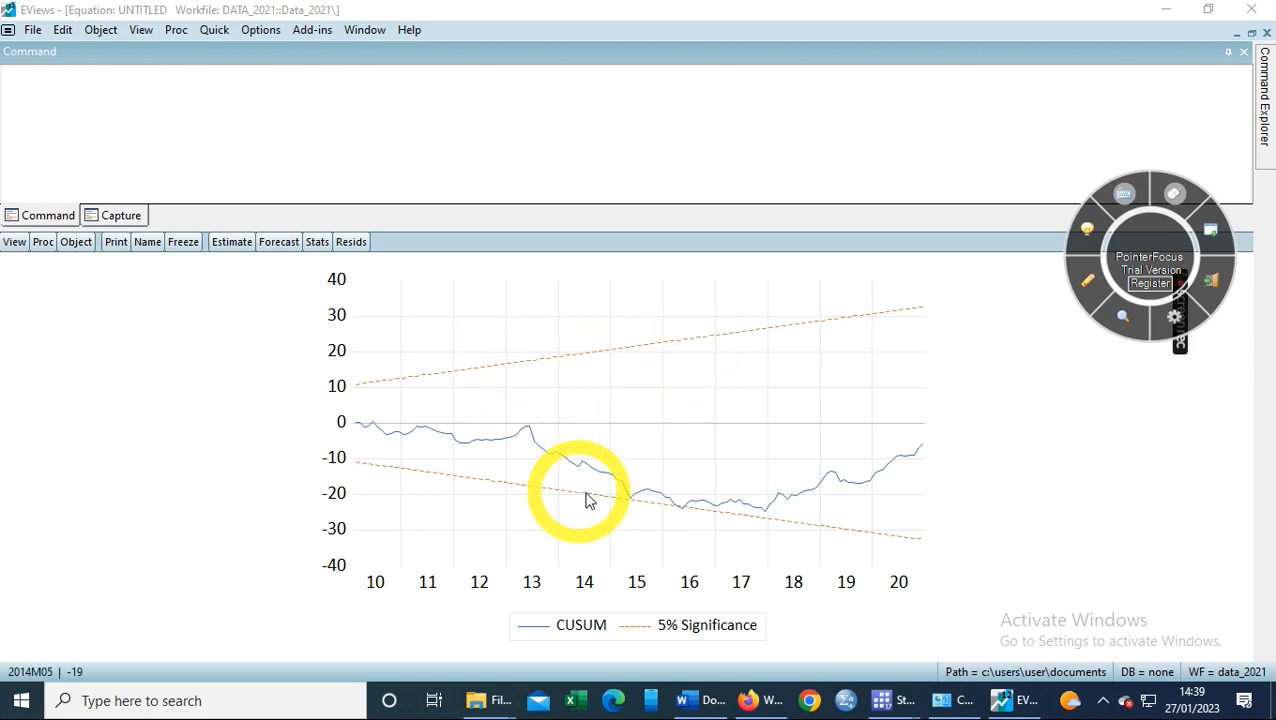
pyautogui.moveTo(633, 507)
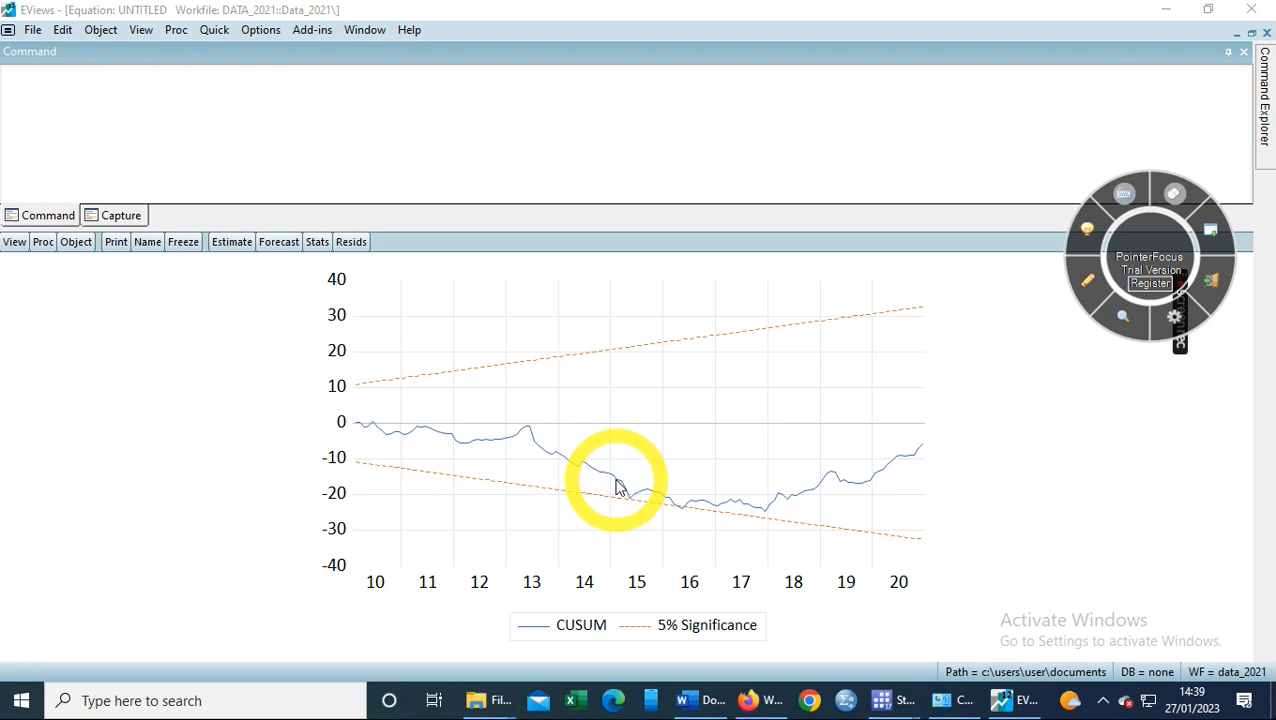
pyautogui.moveTo(764, 524)
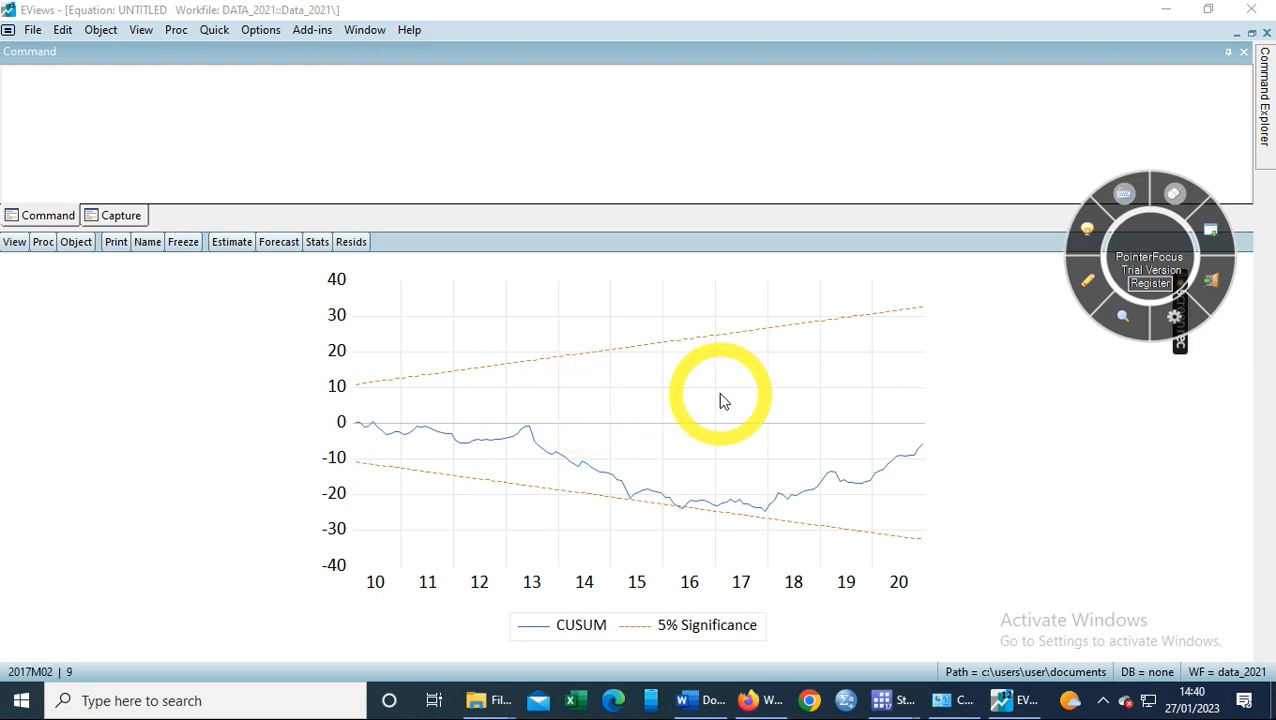
# - Run the Recursive Estimates CUSUM of Squares Test to graph it within 5% significance bounds
pyautogui.click(5, 244)
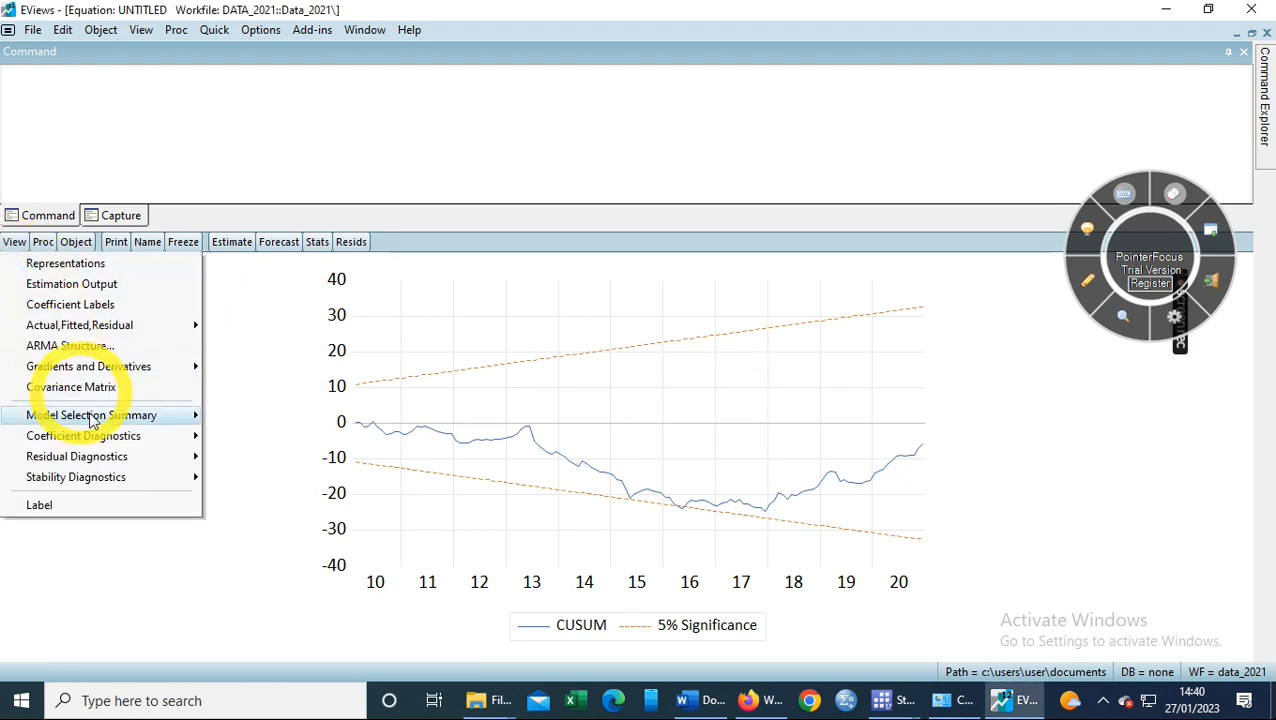
pyautogui.moveTo(108, 456)
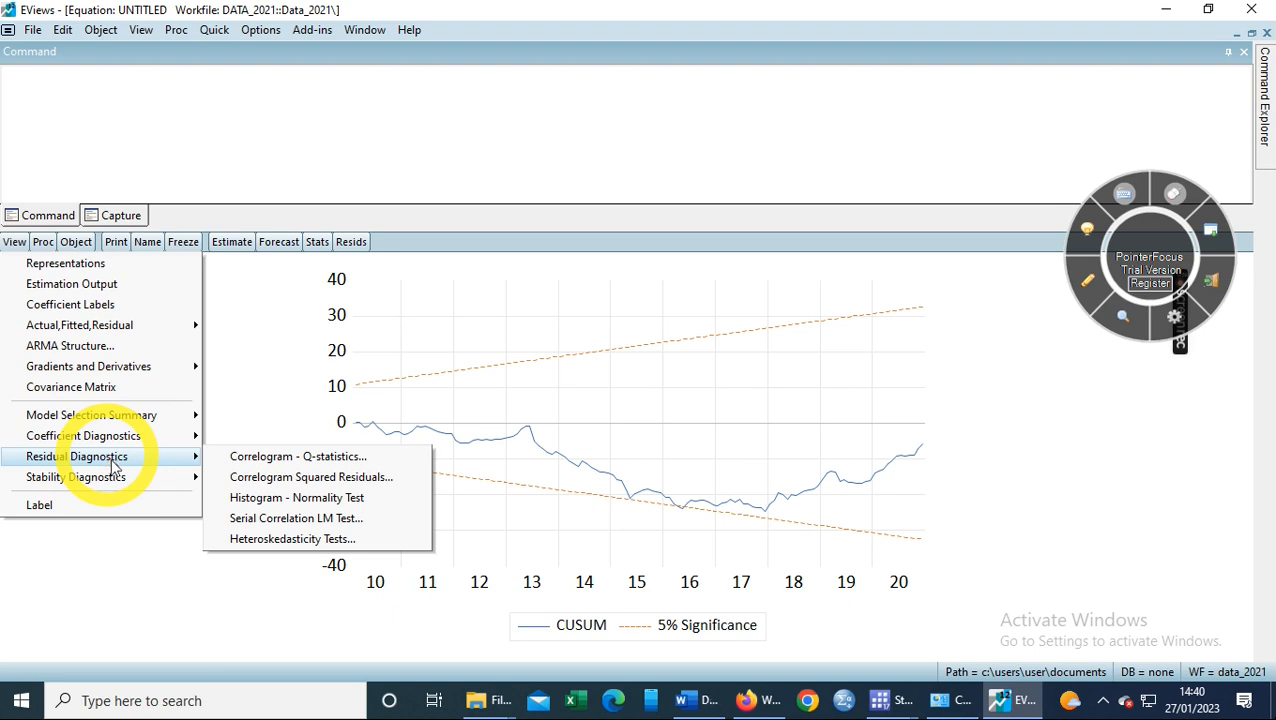
pyautogui.moveTo(137, 481)
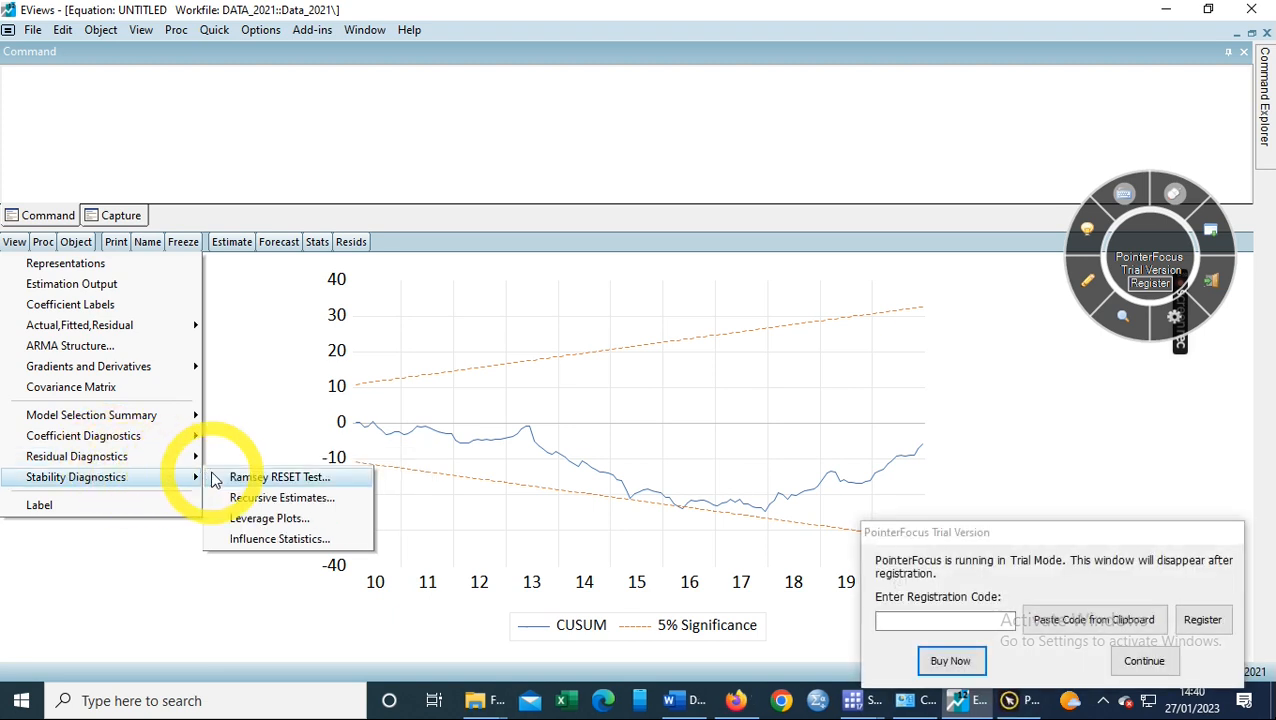
pyautogui.click(250, 498)
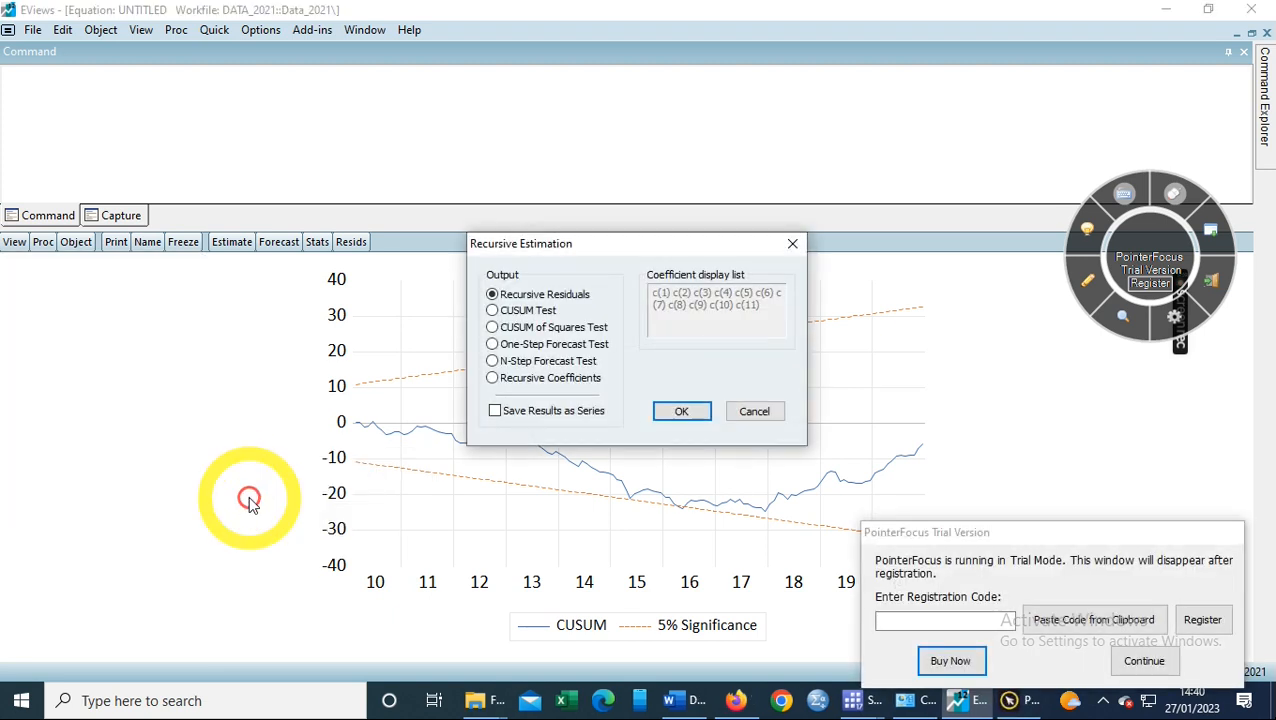
pyautogui.click(508, 332)
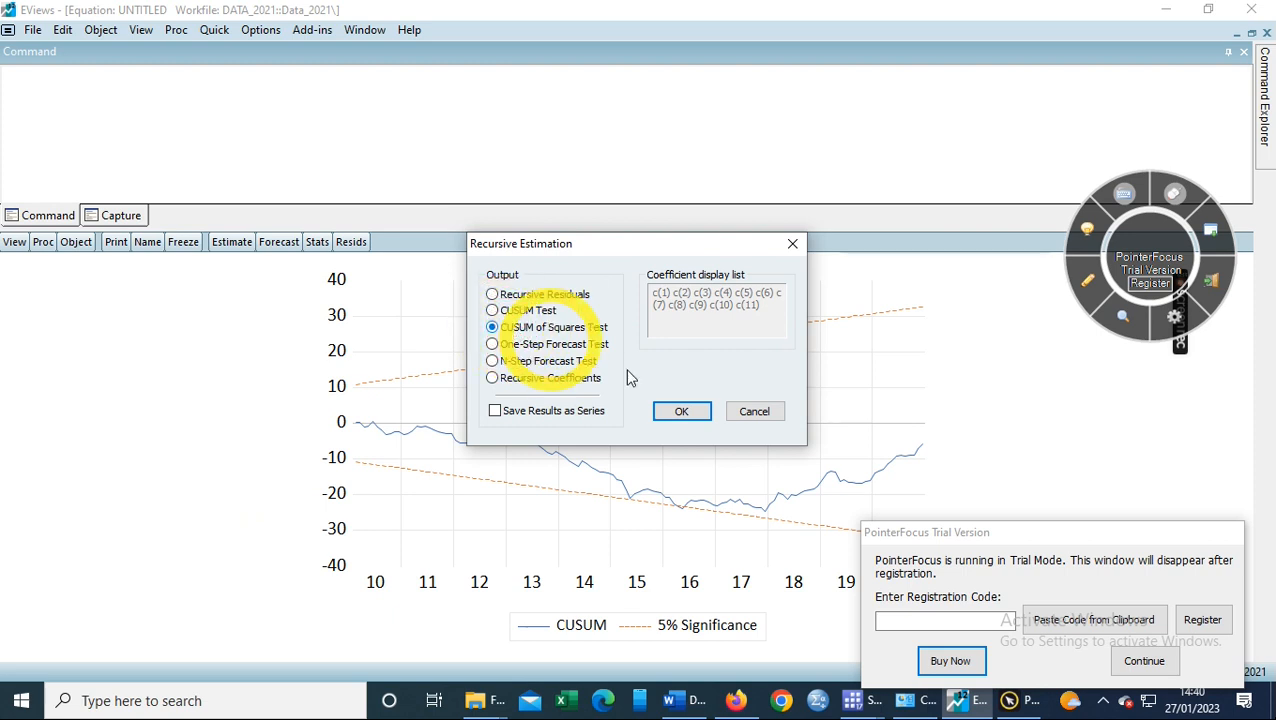
pyautogui.click(690, 413)
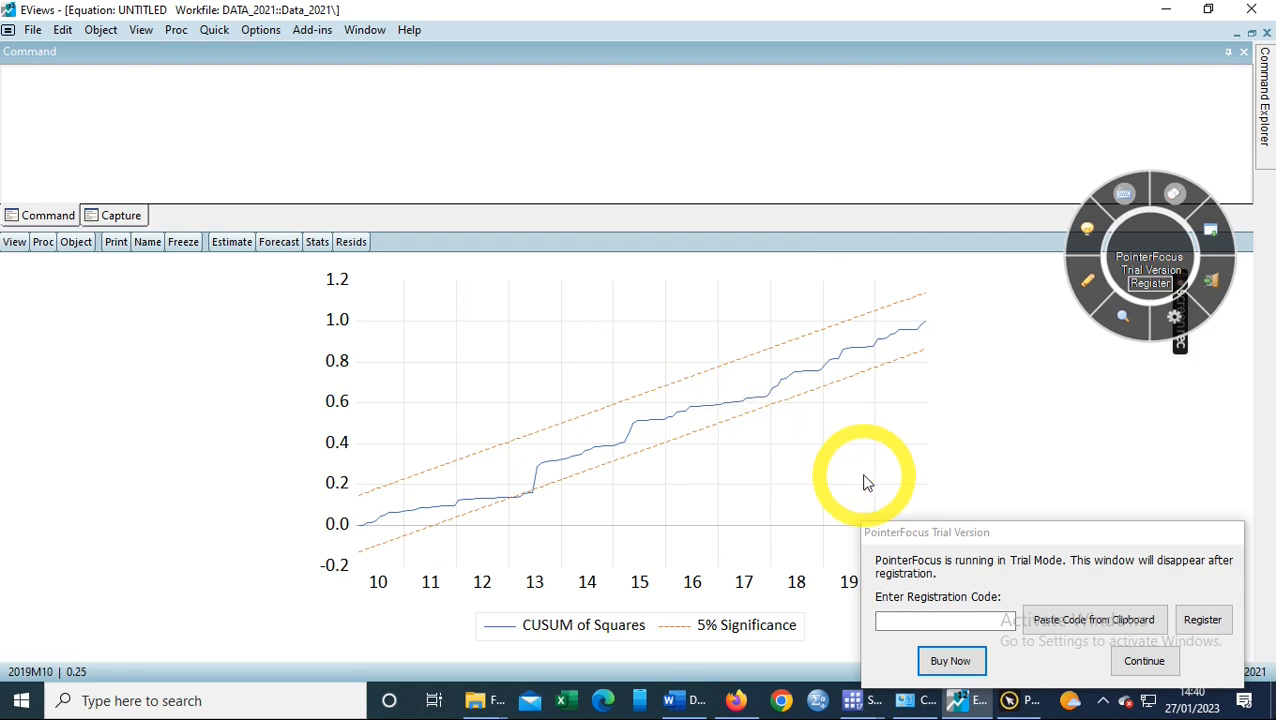
pyautogui.click(372, 524)
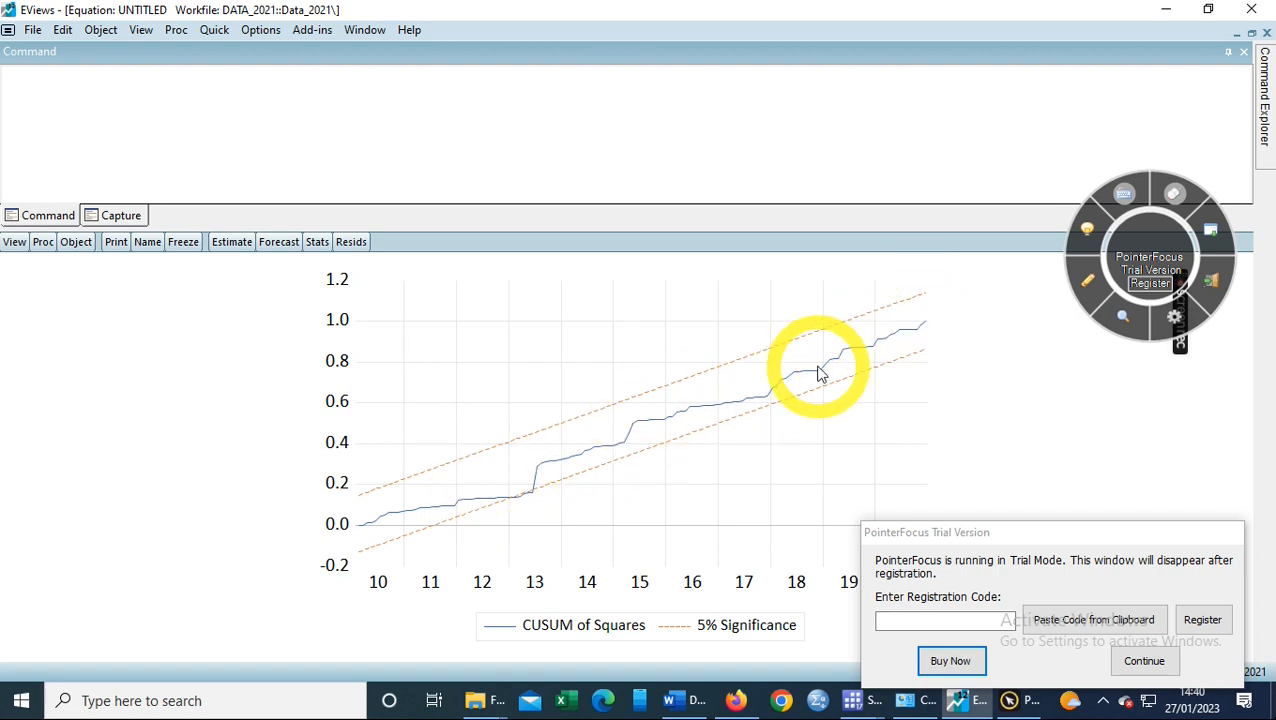
pyautogui.click(393, 511)
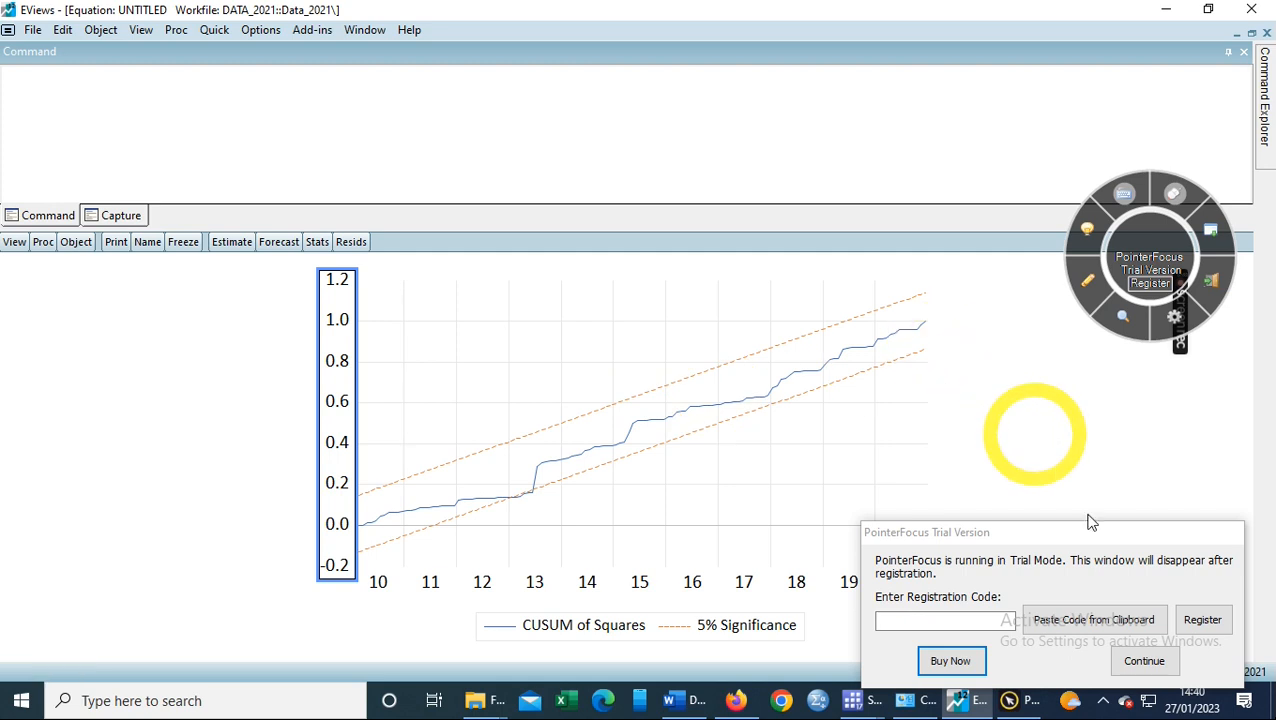
pyautogui.click(1148, 667)
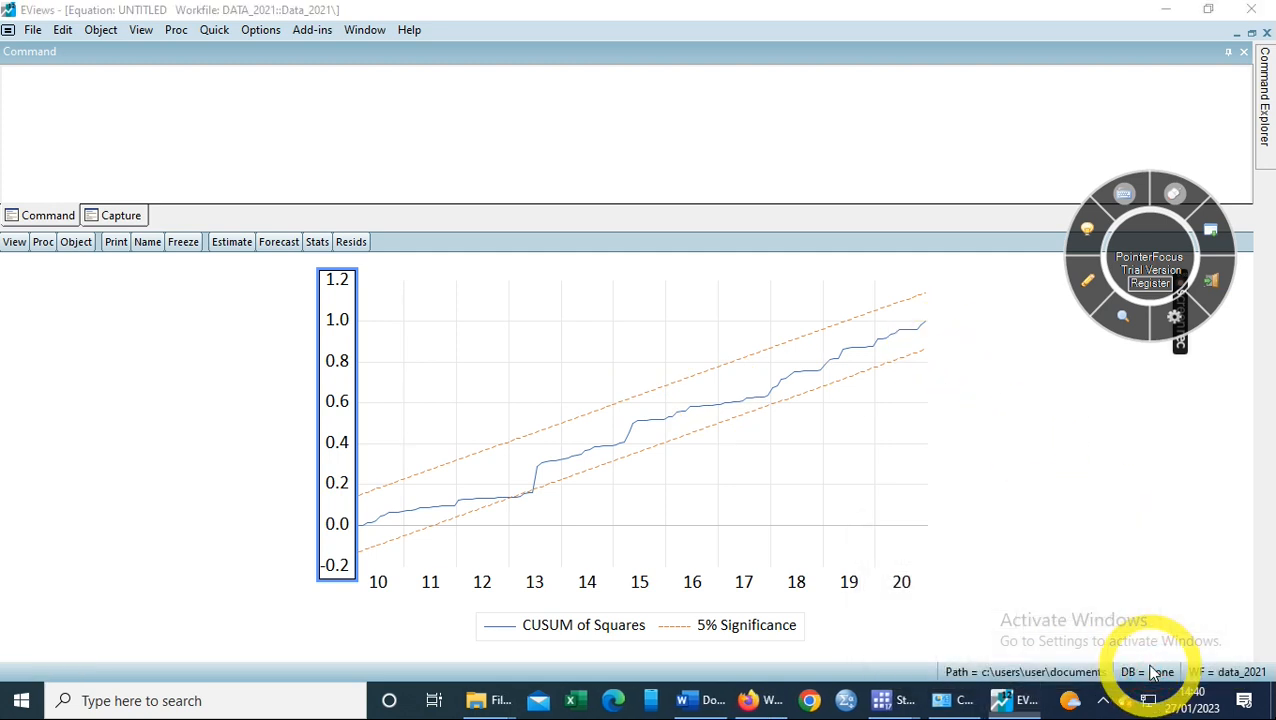